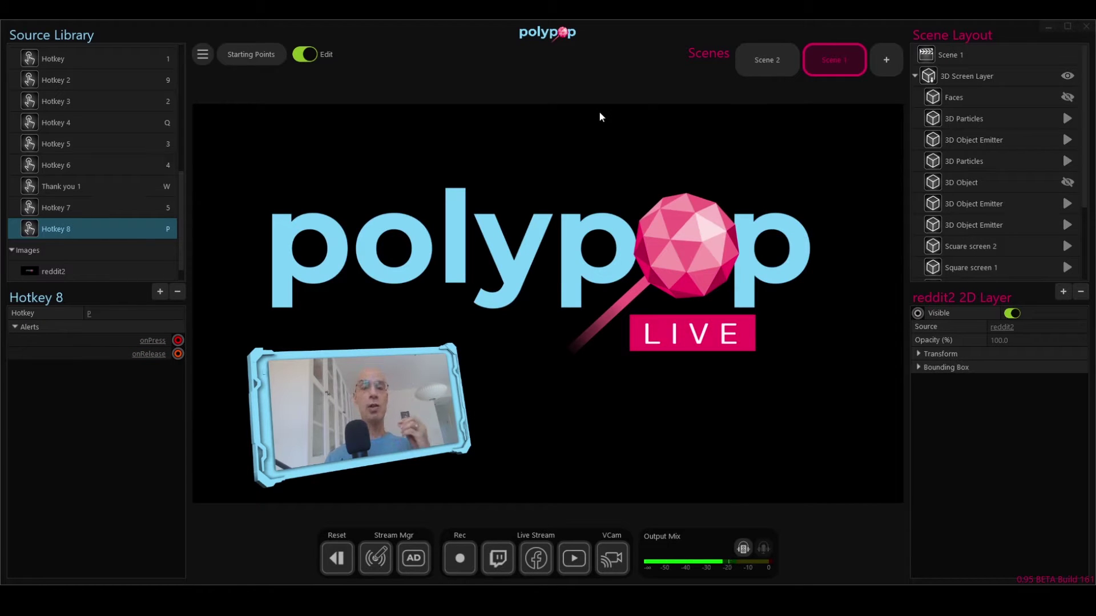
Step: Hide the PolyPop LIVE logo, trigger the coin and can effects, then show the Faces layer
{"action": "key", "text": "p"}
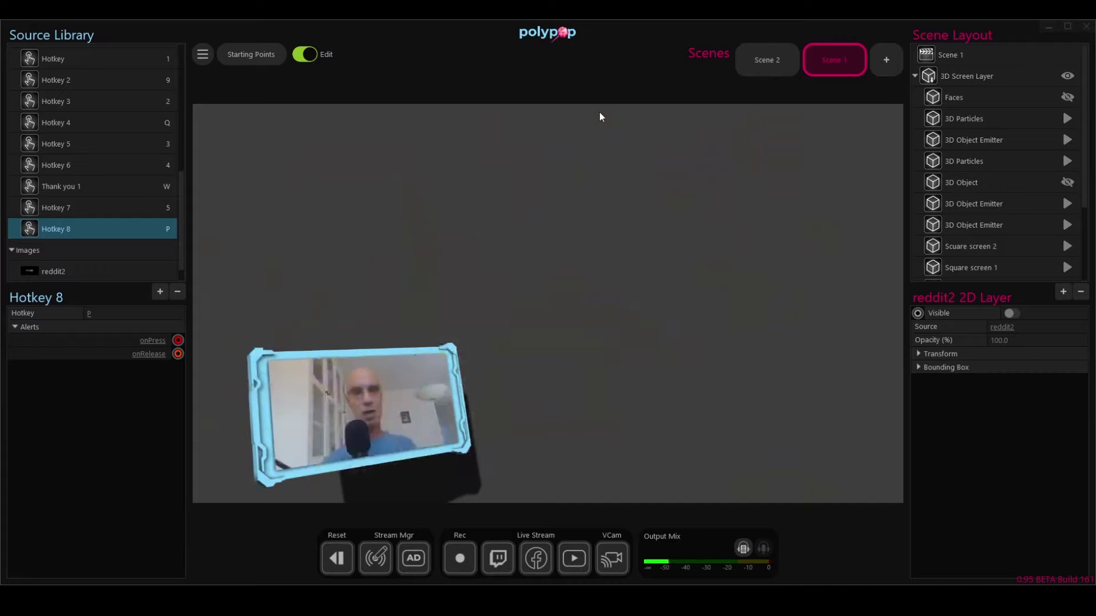
{"action": "key", "text": "p"}
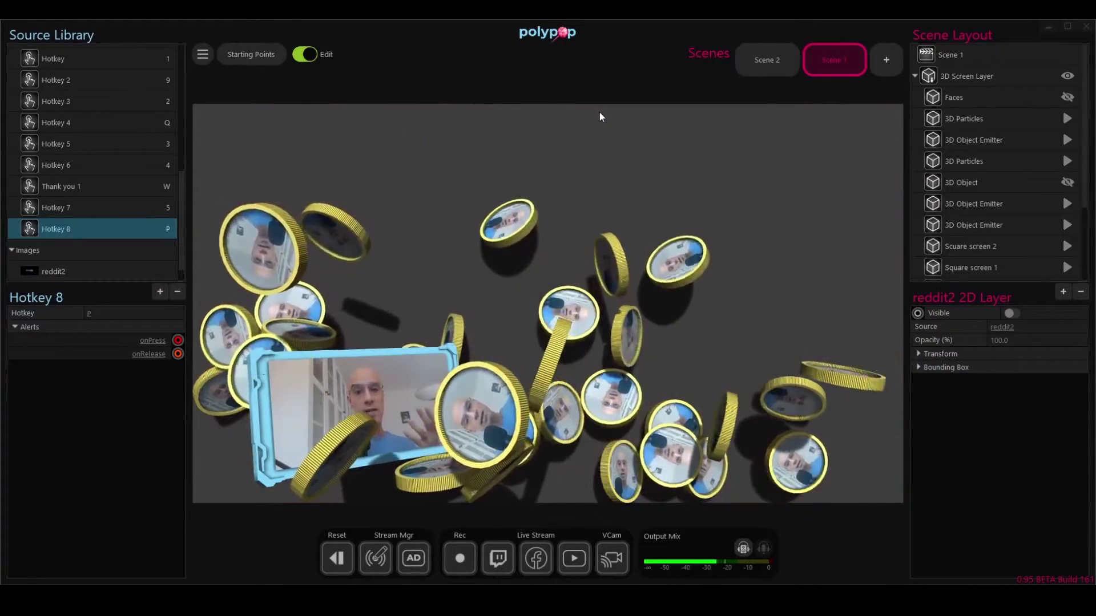
{"action": "key", "text": "p"}
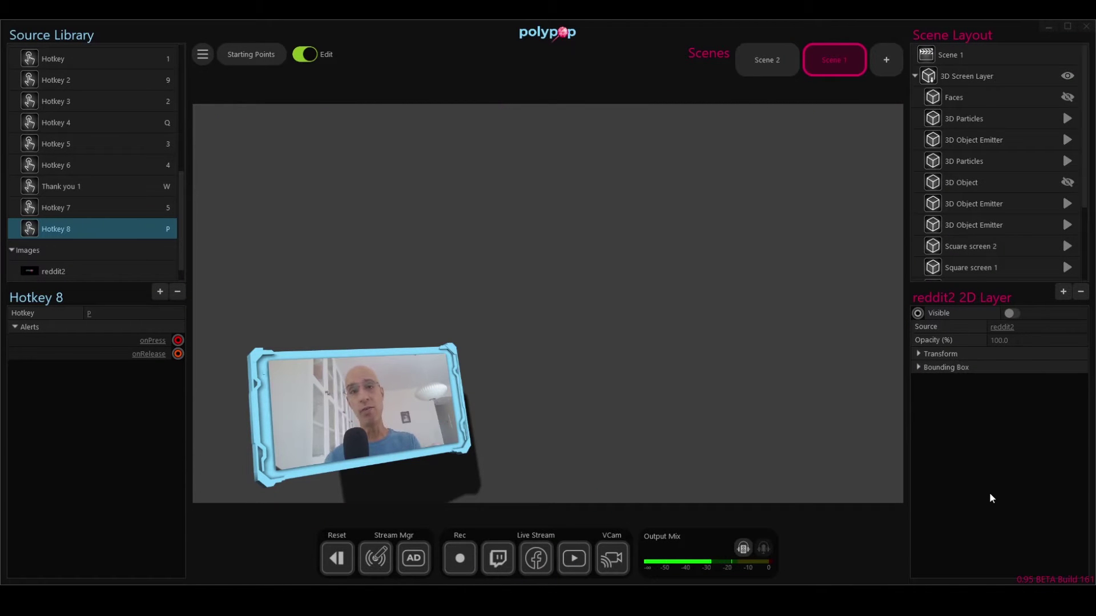
{"action": "key", "text": "p"}
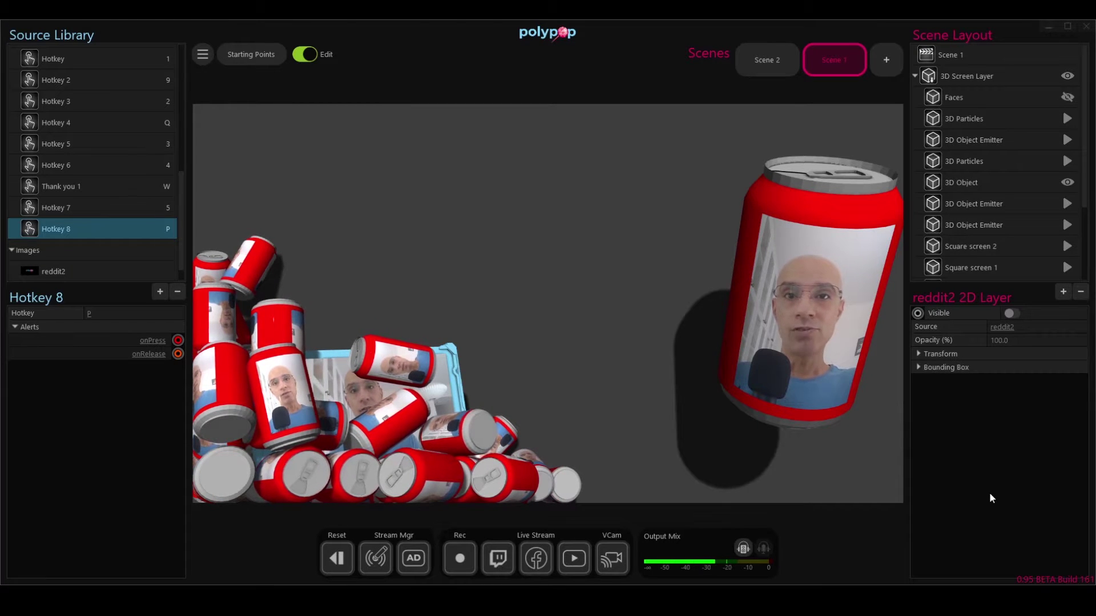
{"action": "key", "text": "p"}
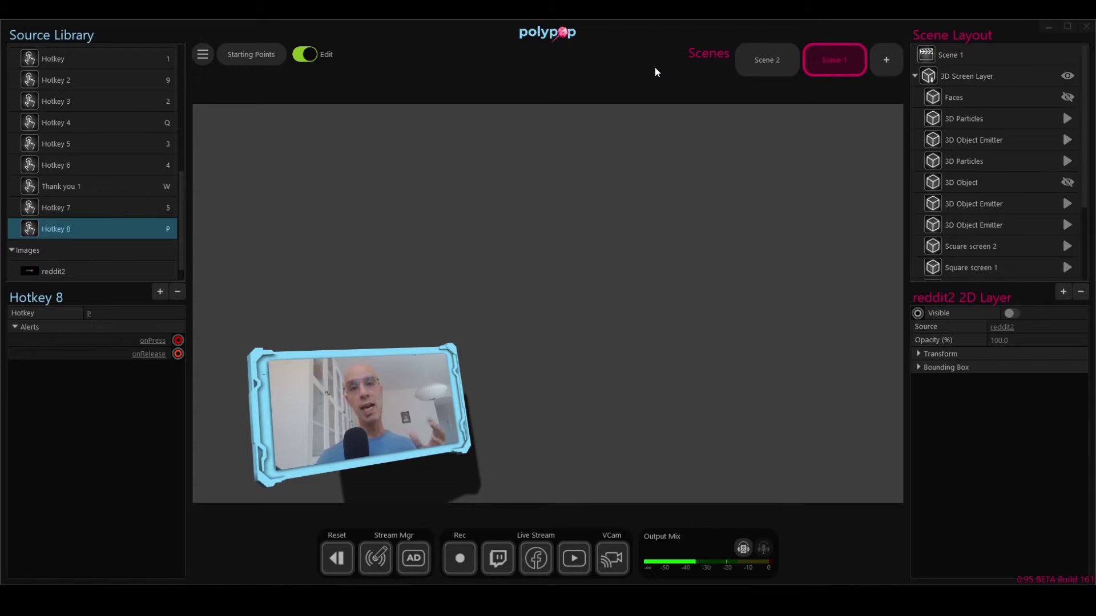
{"action": "left_click", "coordinate": [1067, 97]}
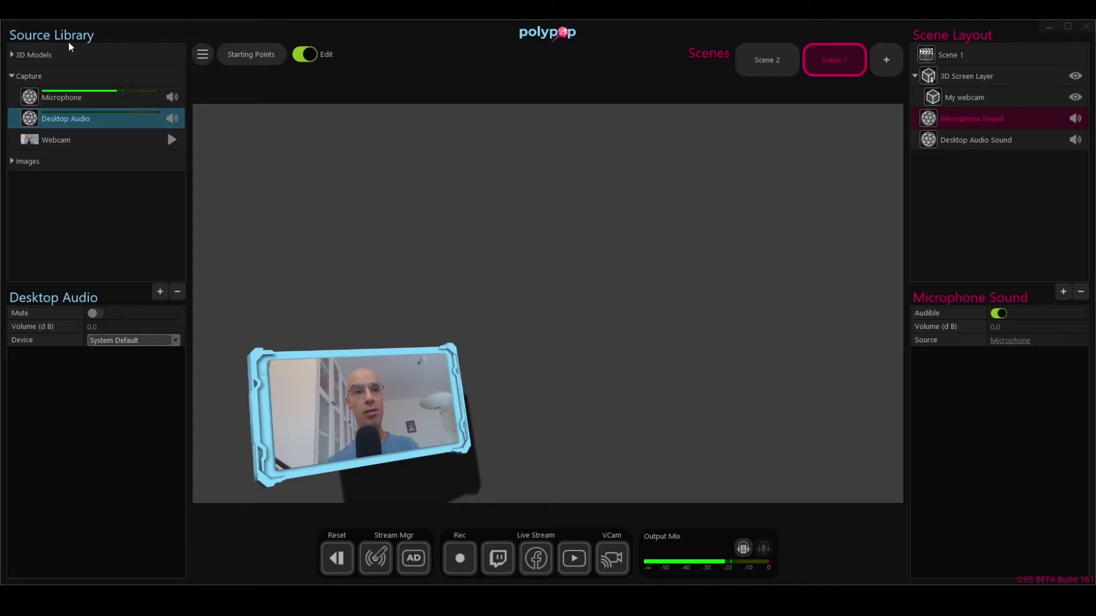
Step: Dismiss the add-source list and select the Webcam source to show its settings and preview
{"action": "left_click", "coordinate": [160, 291]}
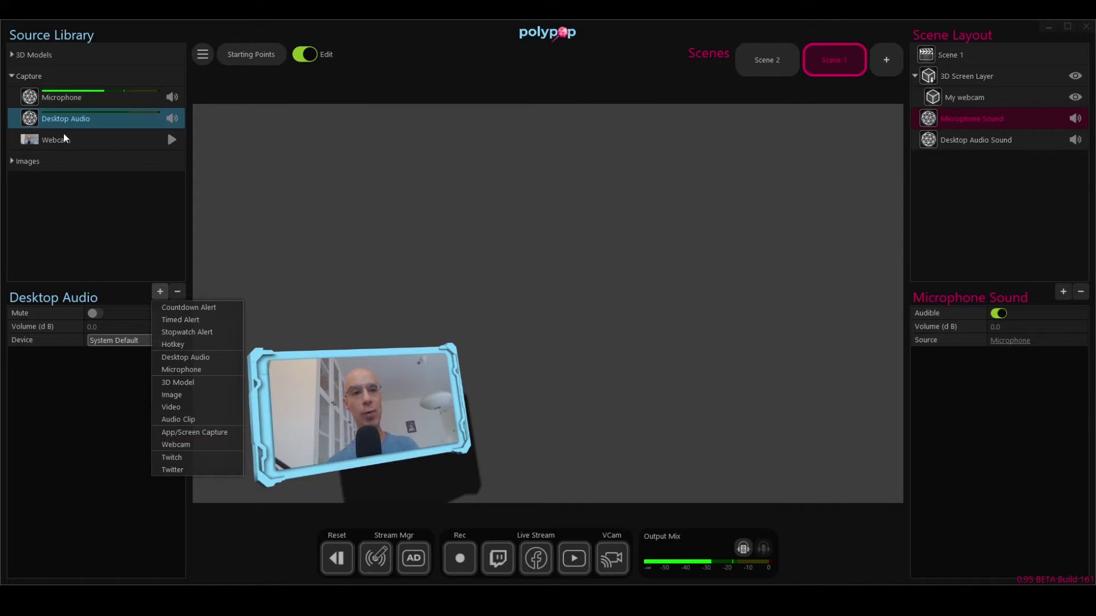
{"action": "left_click", "coordinate": [86, 147]}
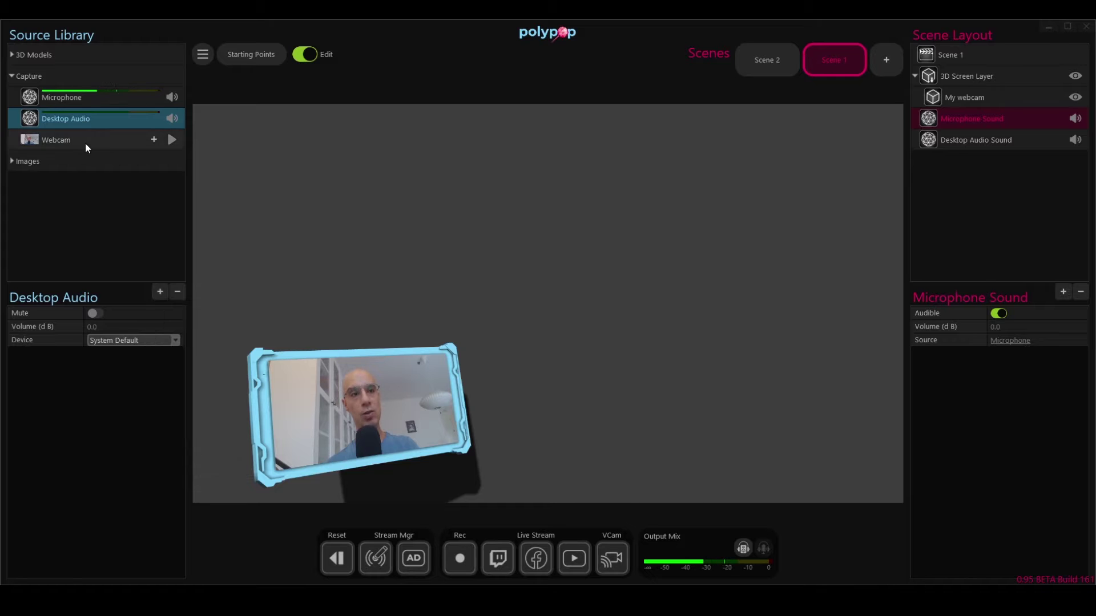
{"action": "left_click", "coordinate": [85, 145]}
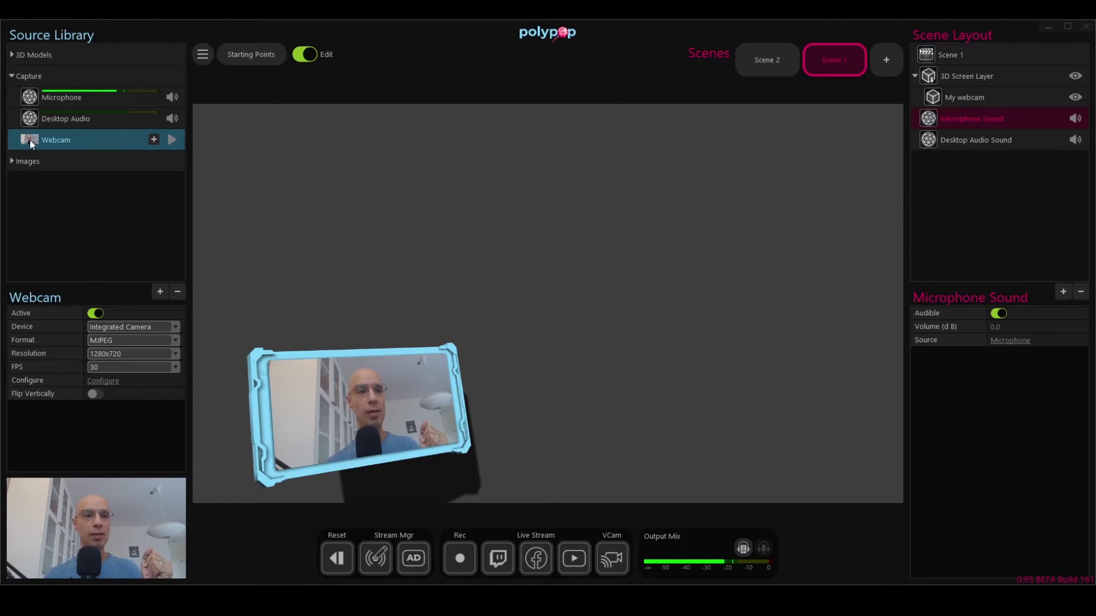
Step: Drag three Webcam 2D layers onto the stage, deselect, and open the Webcam source's add options
{"action": "left_click_drag", "start_coordinate": [29, 139], "coordinate": [389, 170]}
{"action": "left_click_drag", "start_coordinate": [33, 139], "coordinate": [739, 220]}
{"action": "left_click_drag", "start_coordinate": [31, 140], "coordinate": [623, 405]}
{"action": "key", "text": "Escape"}
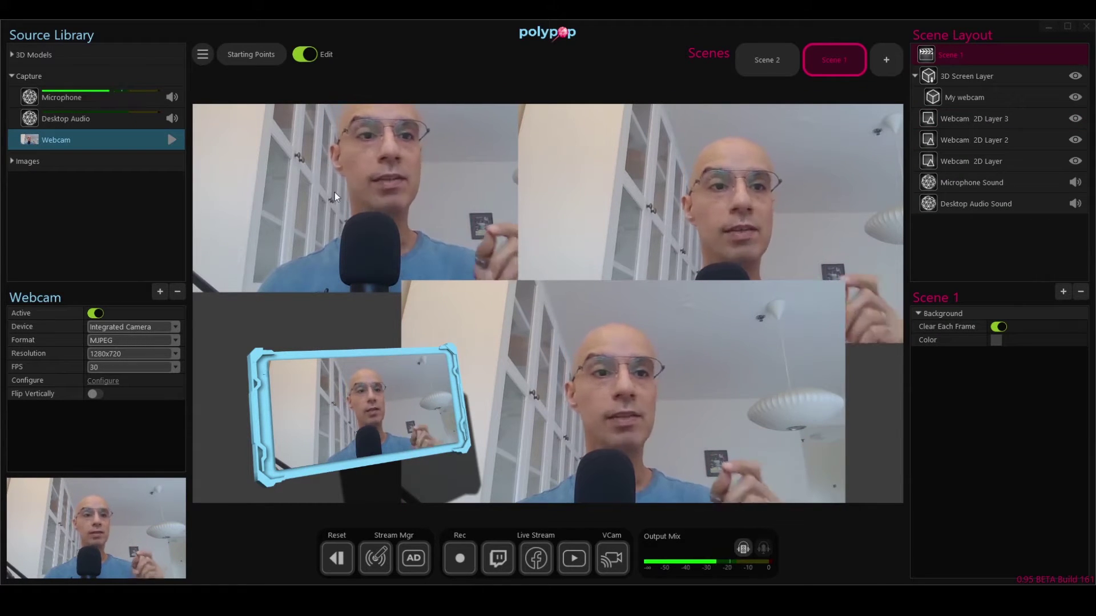
{"action": "mouse_move", "coordinate": [125, 139]}
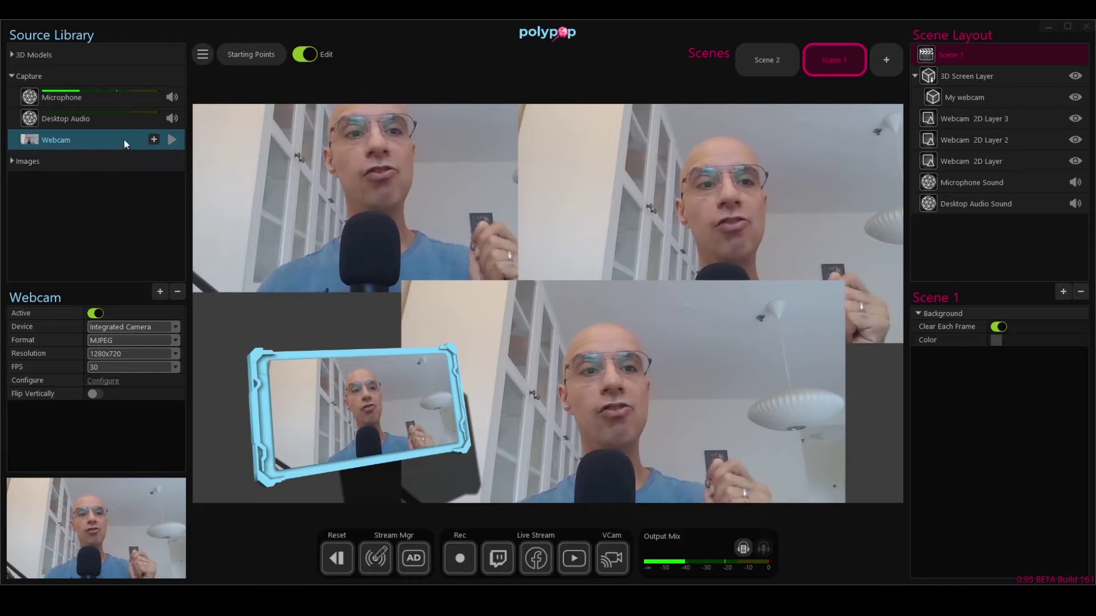
{"action": "left_click", "coordinate": [154, 139]}
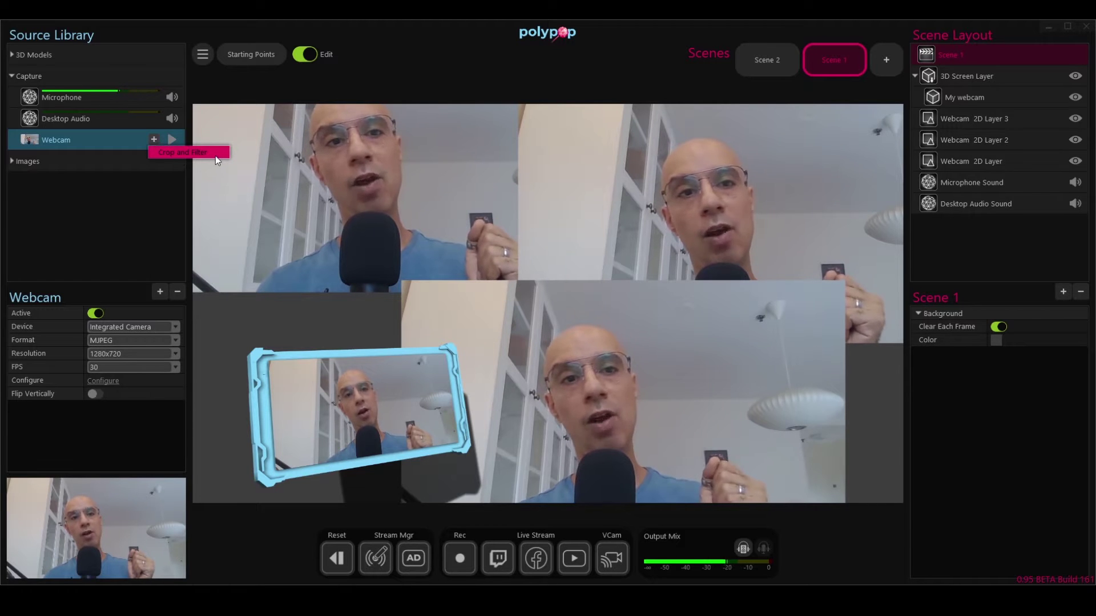
Step: Create a Crop and Filter webcam source cropped to Left 440, Top 371, Right 555, Bottom 240
{"action": "left_click", "coordinate": [218, 155]}
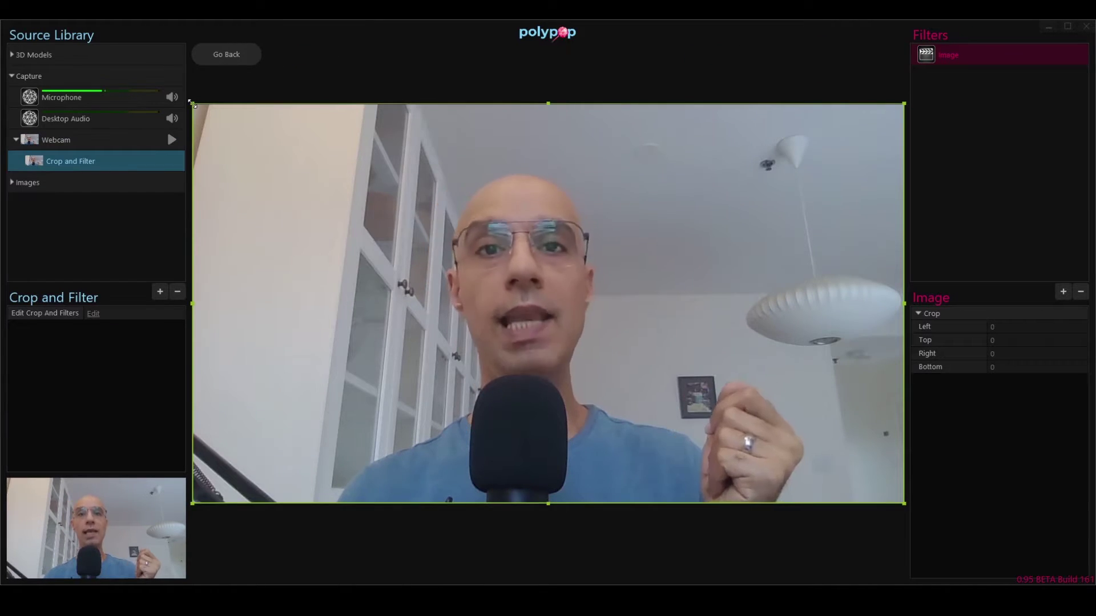
{"action": "left_click_drag", "start_coordinate": [257, 148], "coordinate": [437, 309]}
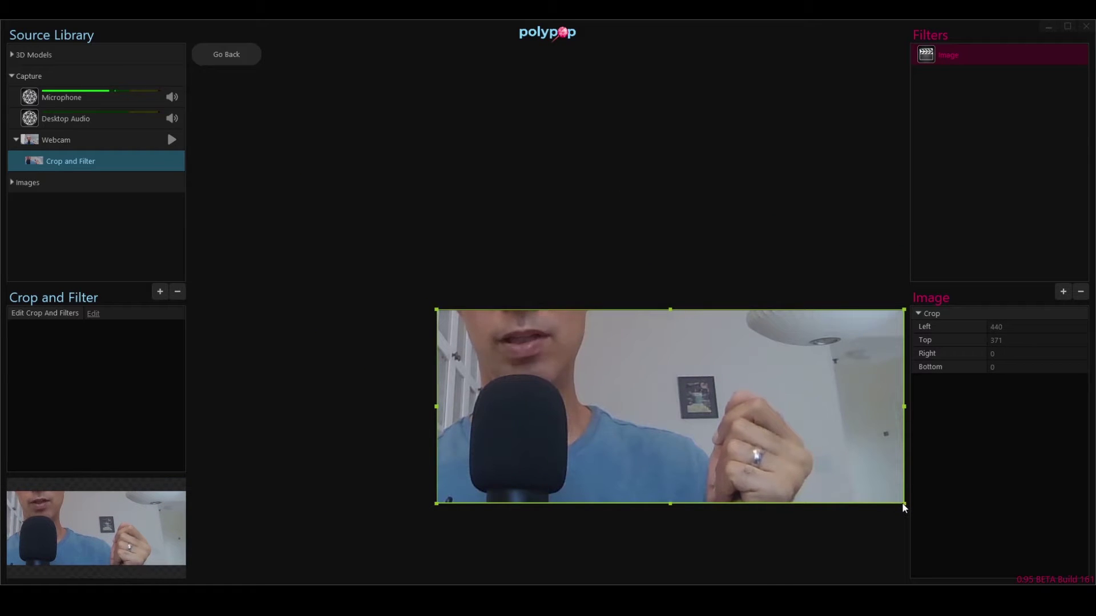
{"action": "left_click_drag", "start_coordinate": [905, 505], "coordinate": [595, 370]}
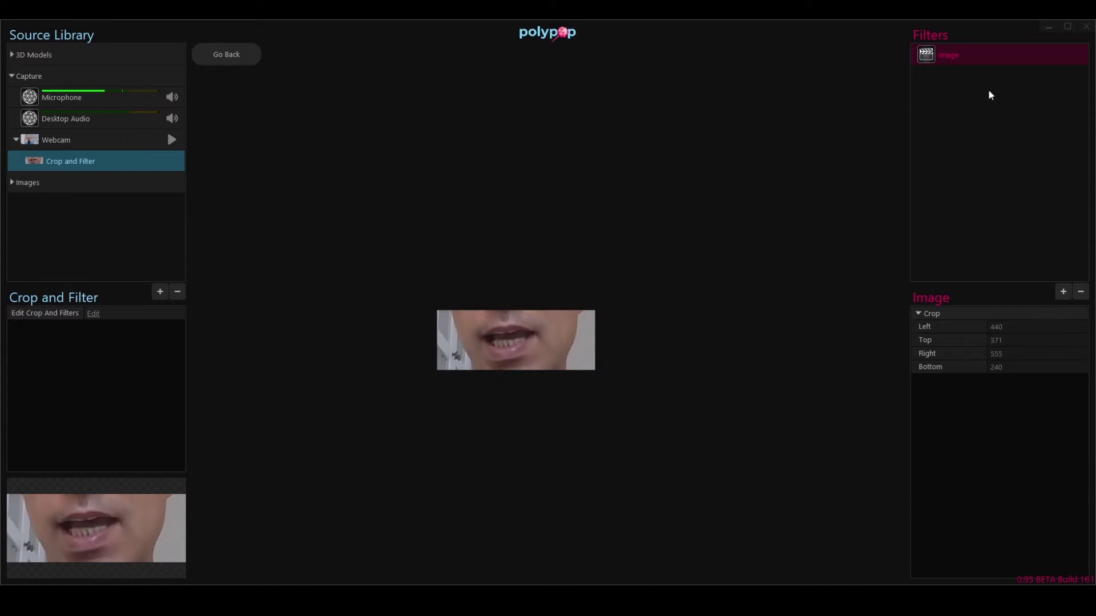
Step: Add Gradient Map and Halftone filters to the mouth crop, then select the base image
{"action": "left_click", "coordinate": [1063, 291]}
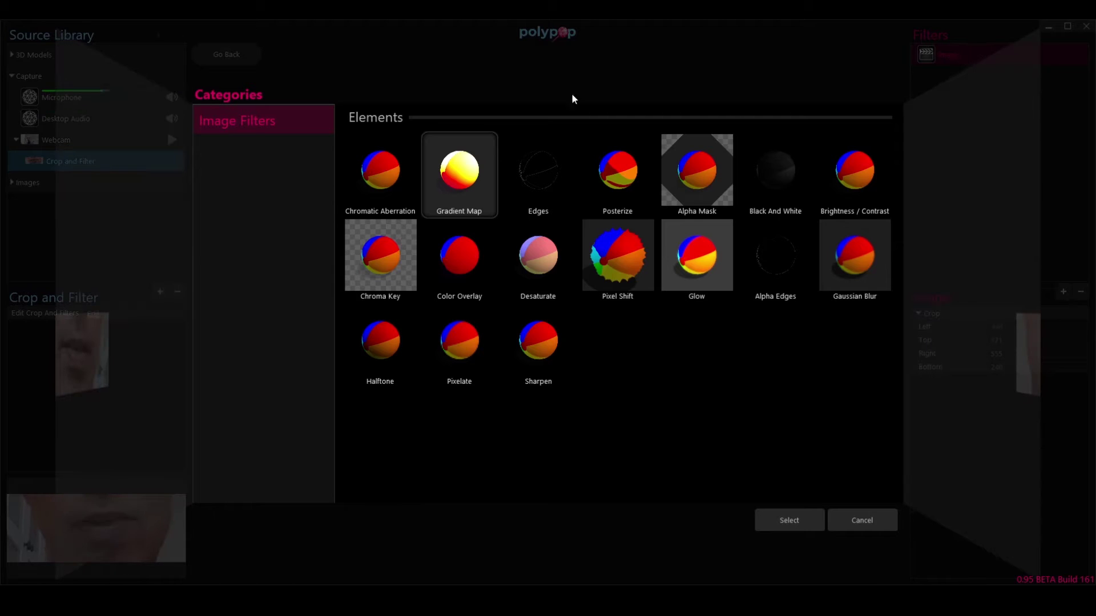
{"action": "double_click", "coordinate": [472, 182]}
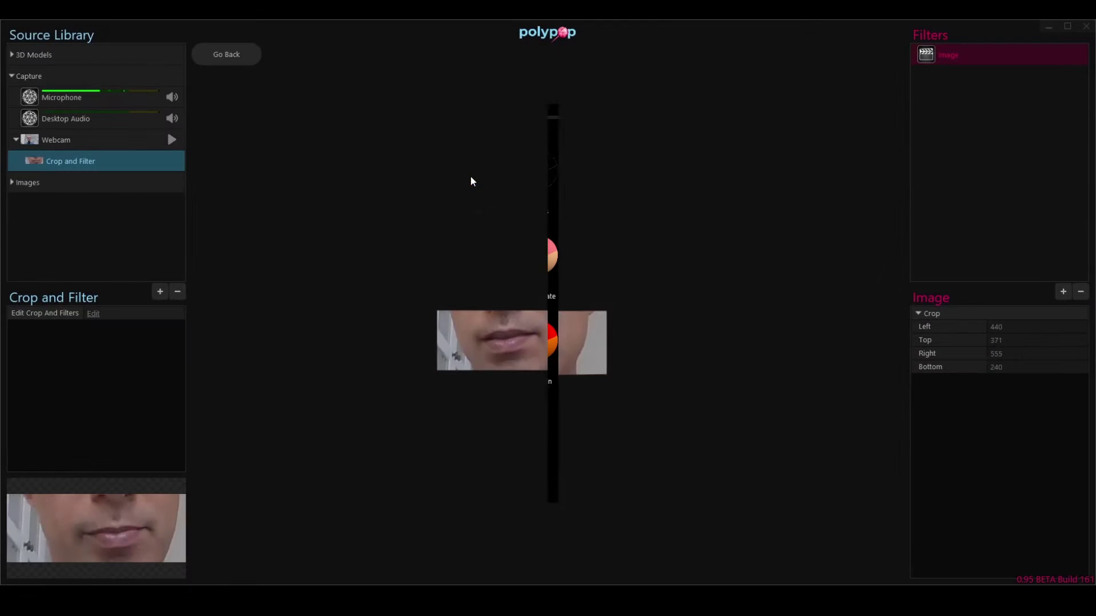
{"action": "left_click", "coordinate": [1060, 293]}
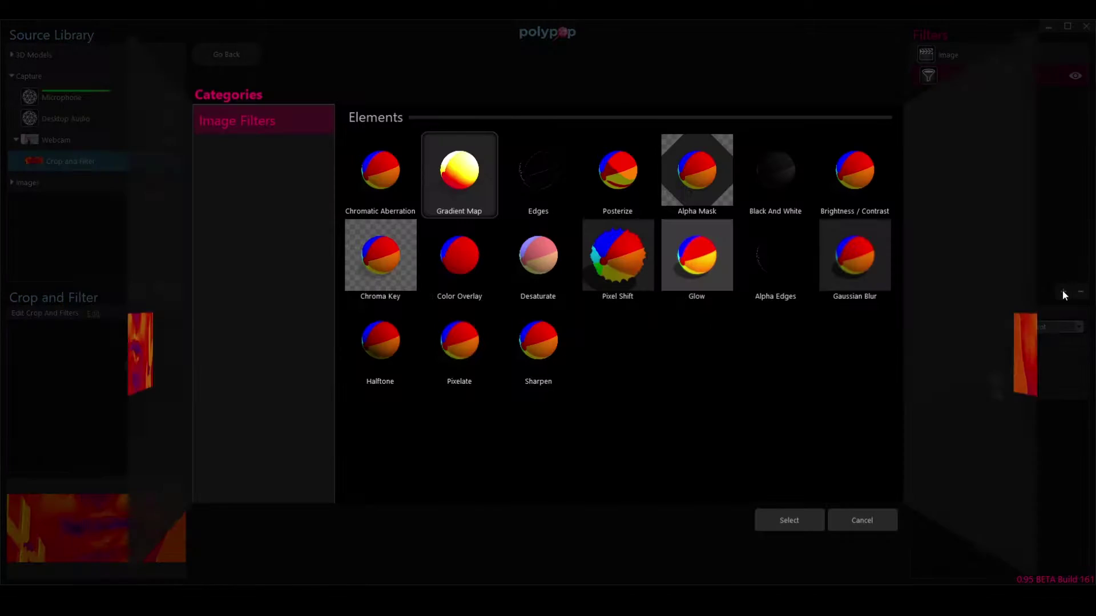
{"action": "left_click", "coordinate": [381, 340]}
{"action": "double_click", "coordinate": [386, 338]}
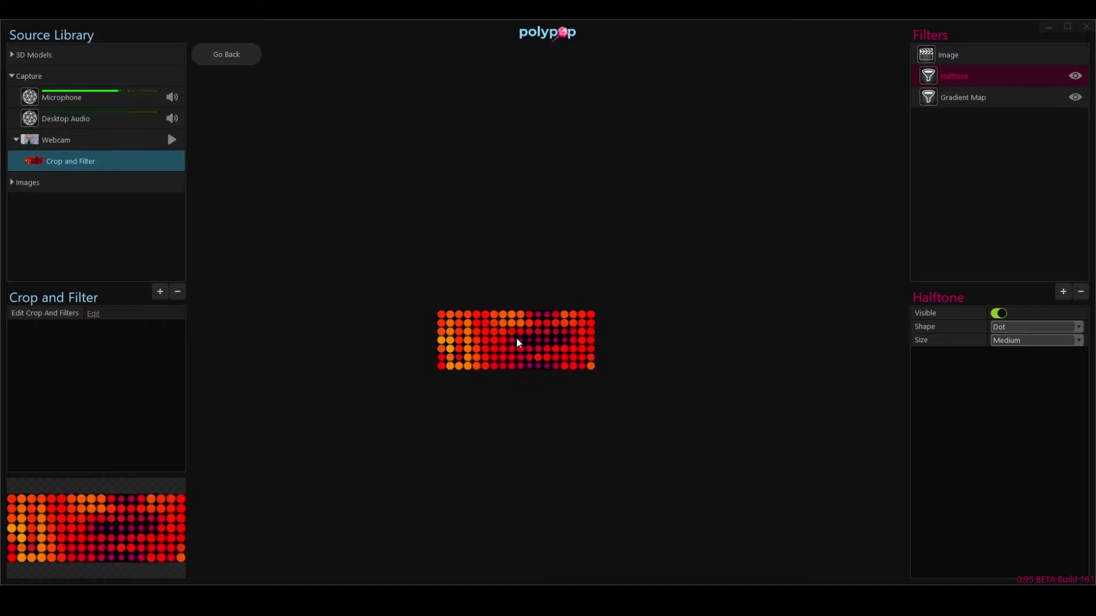
{"action": "left_click", "coordinate": [517, 341]}
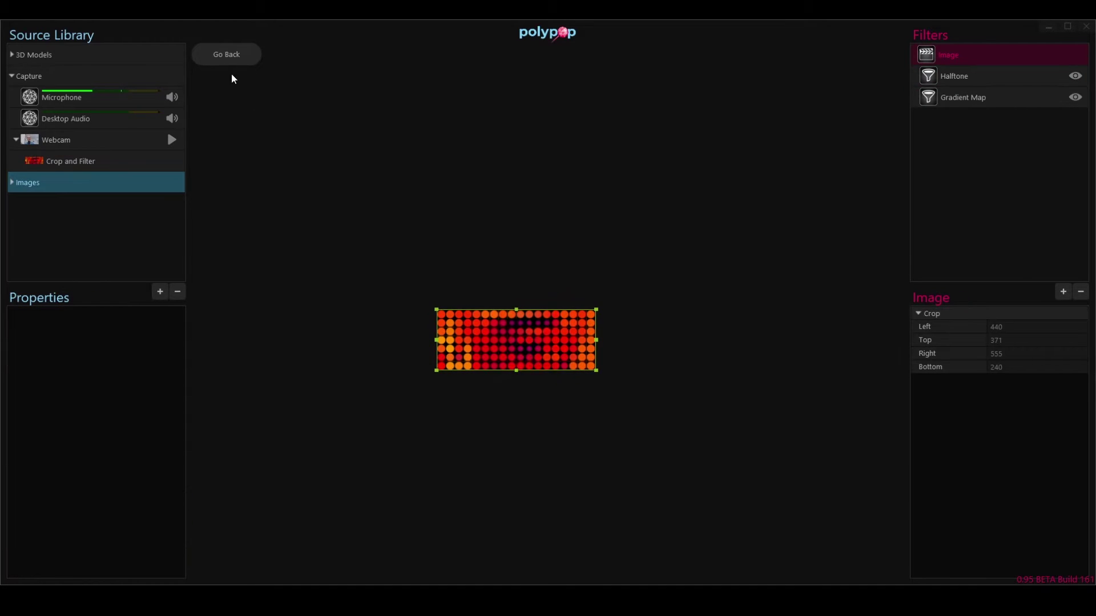
Step: Return to the main scene and rename the Crop and Filter source to 'Mouth'
{"action": "left_click", "coordinate": [230, 59]}
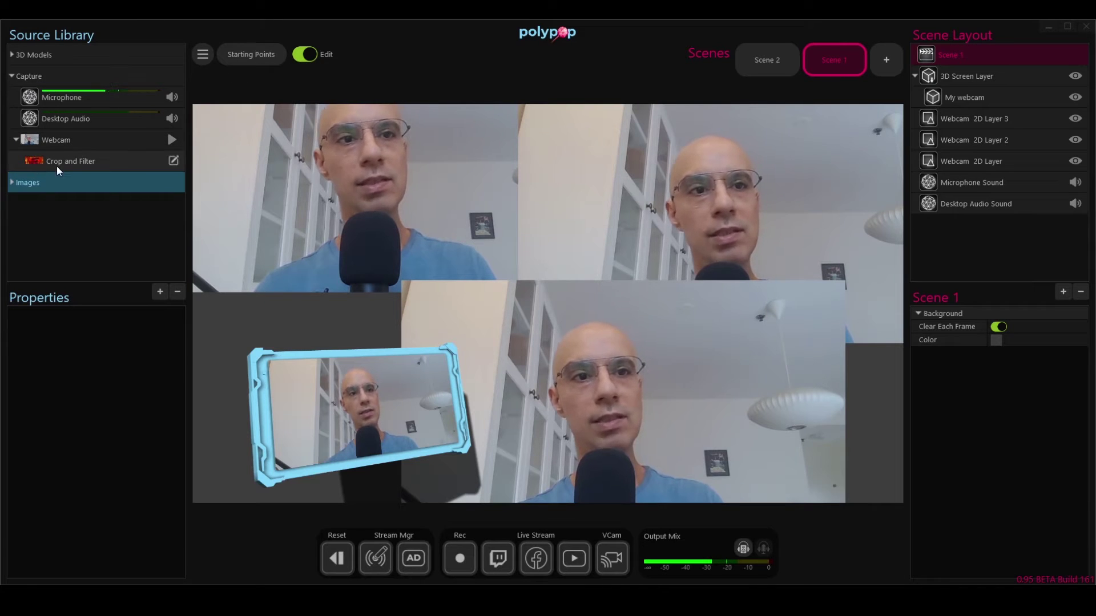
{"action": "left_click", "coordinate": [103, 164]}
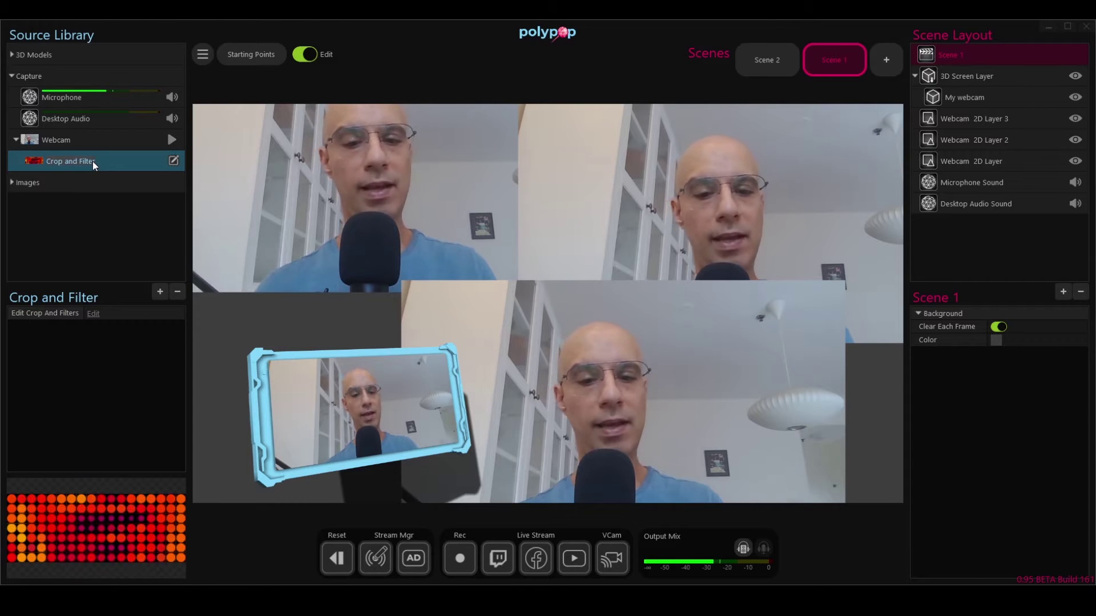
{"action": "key", "text": "ctrl+a"}
{"action": "type", "text": "Mouth"}
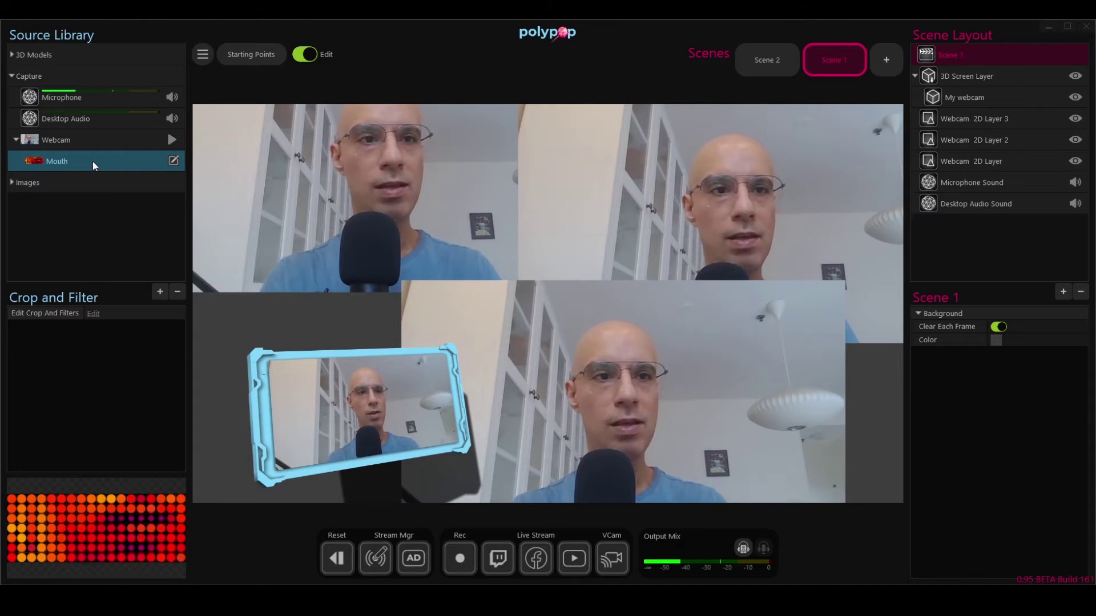
Step: Add two Mouth dot-grid layers to the stage, placing the second on the top-right webcam view
{"action": "left_click_drag", "start_coordinate": [93, 161], "coordinate": [333, 319]}
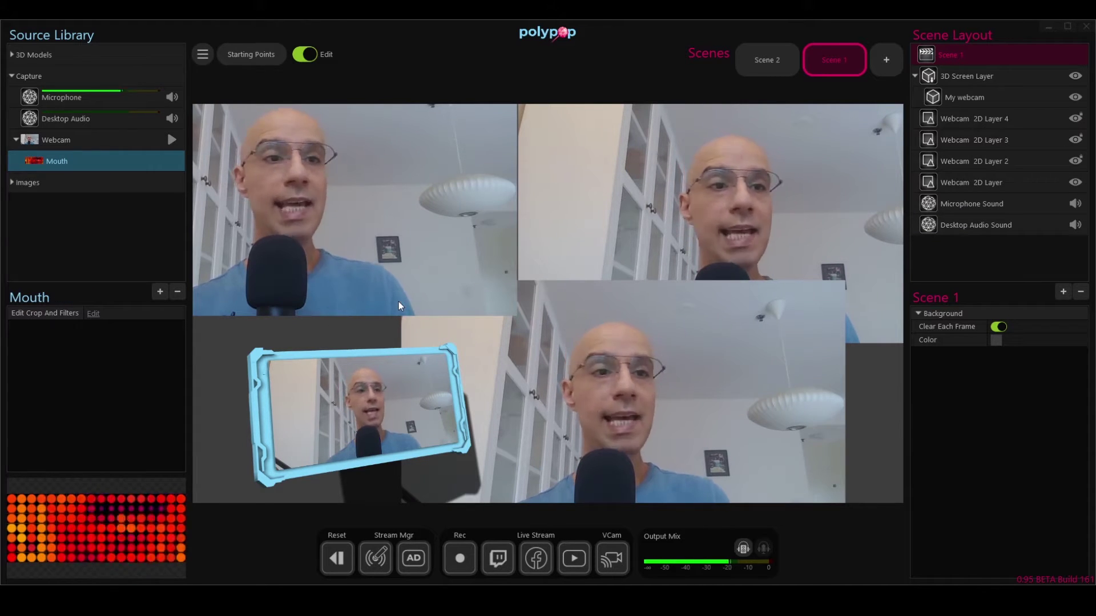
{"action": "left_click_drag", "start_coordinate": [34, 161], "coordinate": [462, 199]}
{"action": "left_click_drag", "start_coordinate": [609, 192], "coordinate": [621, 189]}
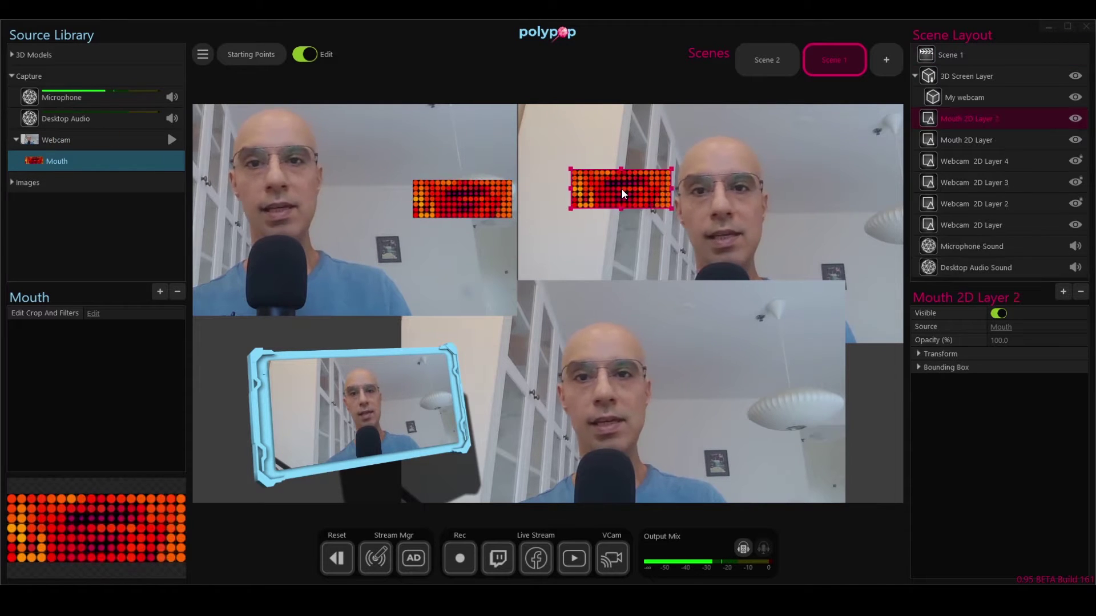
{"action": "left_click_drag", "start_coordinate": [471, 204], "coordinate": [748, 164]}
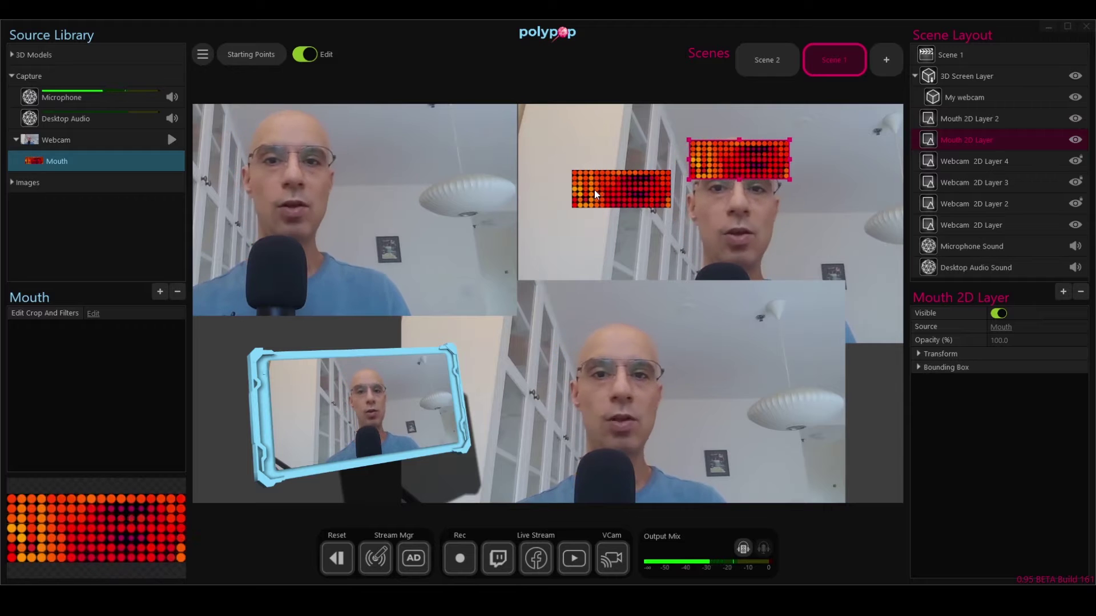
Step: Move and stretch the second Mouth layer until it fills the whole stage
{"action": "left_click_drag", "start_coordinate": [619, 186], "coordinate": [238, 123]}
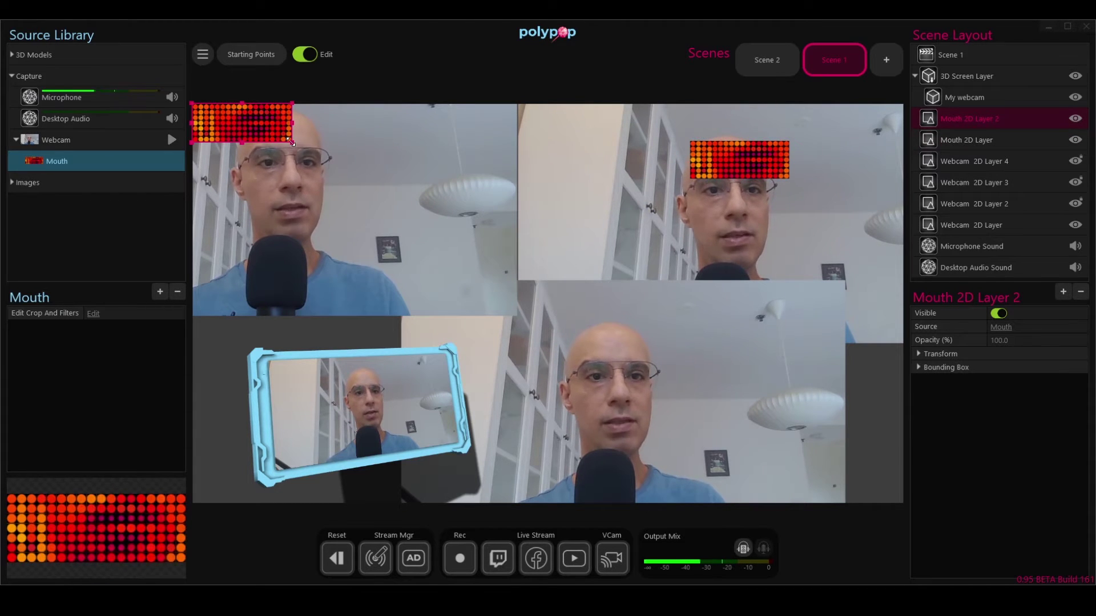
{"action": "left_click_drag", "start_coordinate": [291, 143], "coordinate": [908, 468]}
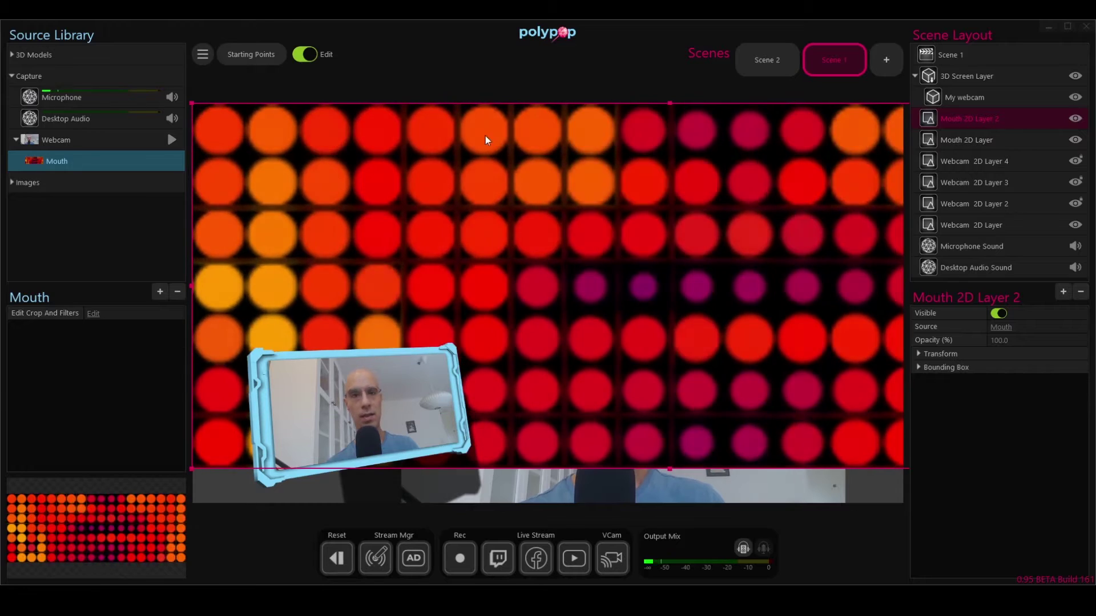
{"action": "left_click_drag", "start_coordinate": [464, 127], "coordinate": [574, 202]}
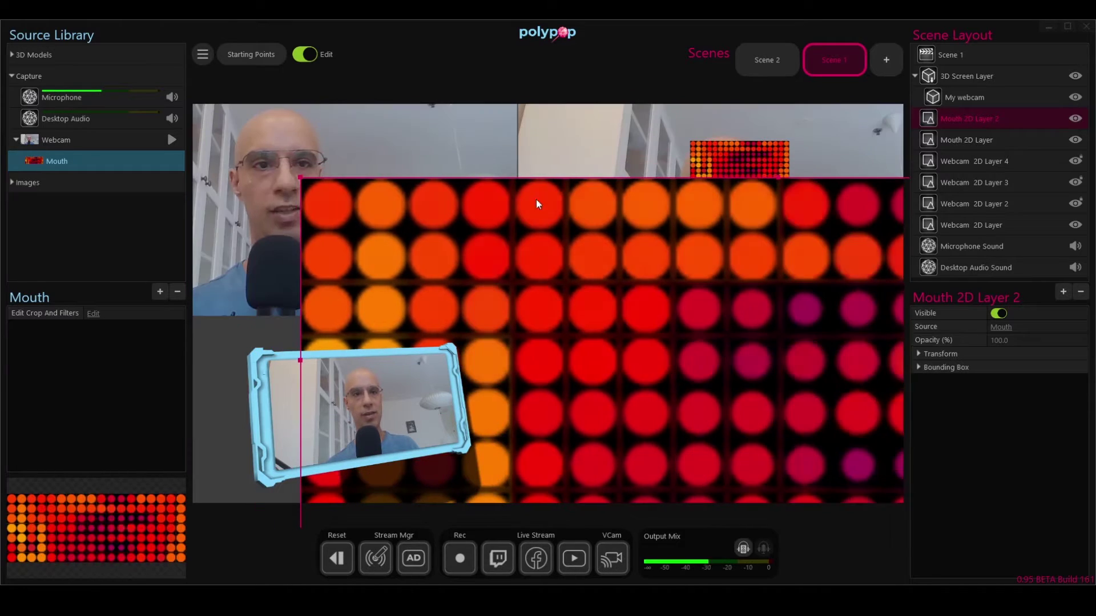
{"action": "left_click", "coordinate": [274, 161]}
{"action": "left_click", "coordinate": [314, 185]}
{"action": "left_click_drag", "start_coordinate": [298, 176], "coordinate": [167, 129]}
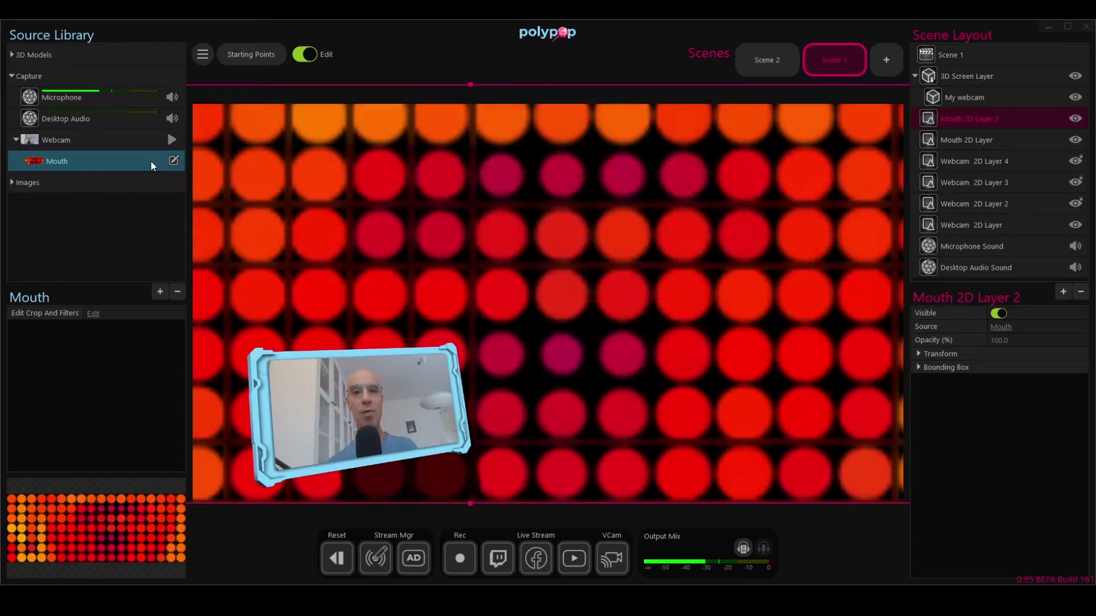
{"action": "left_click", "coordinate": [125, 253]}
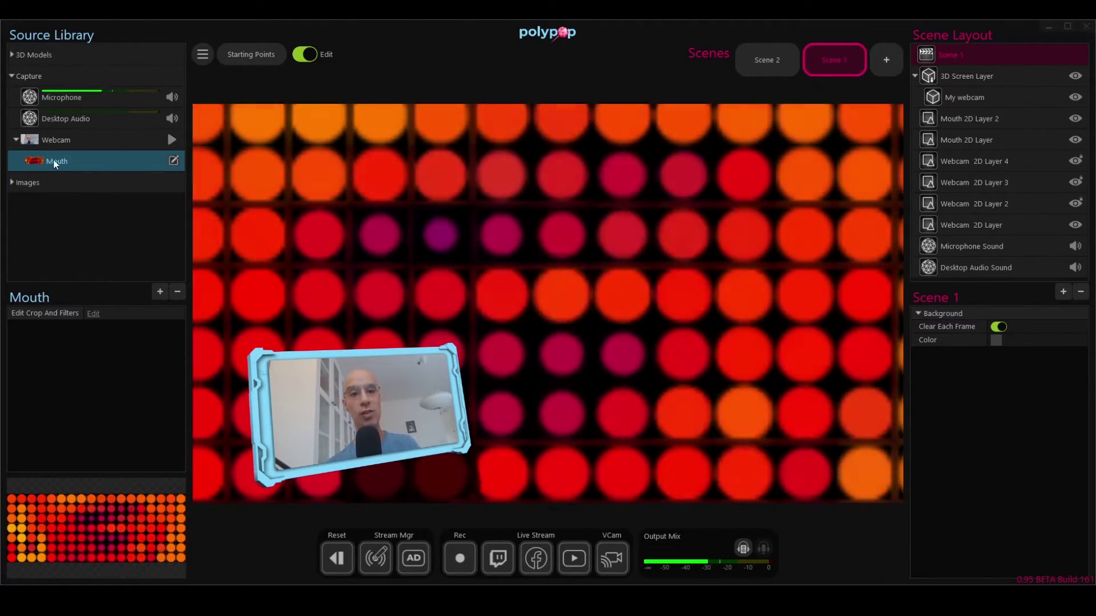
{"action": "left_click_drag", "start_coordinate": [335, 409], "coordinate": [366, 377]}
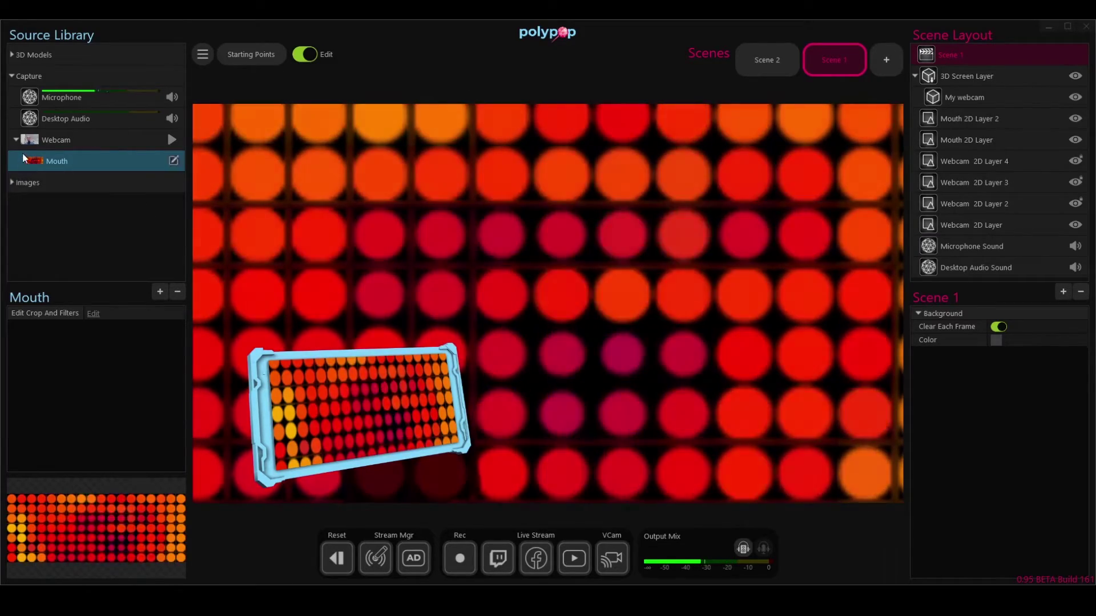
{"action": "left_click_drag", "start_coordinate": [387, 421], "coordinate": [387, 421]}
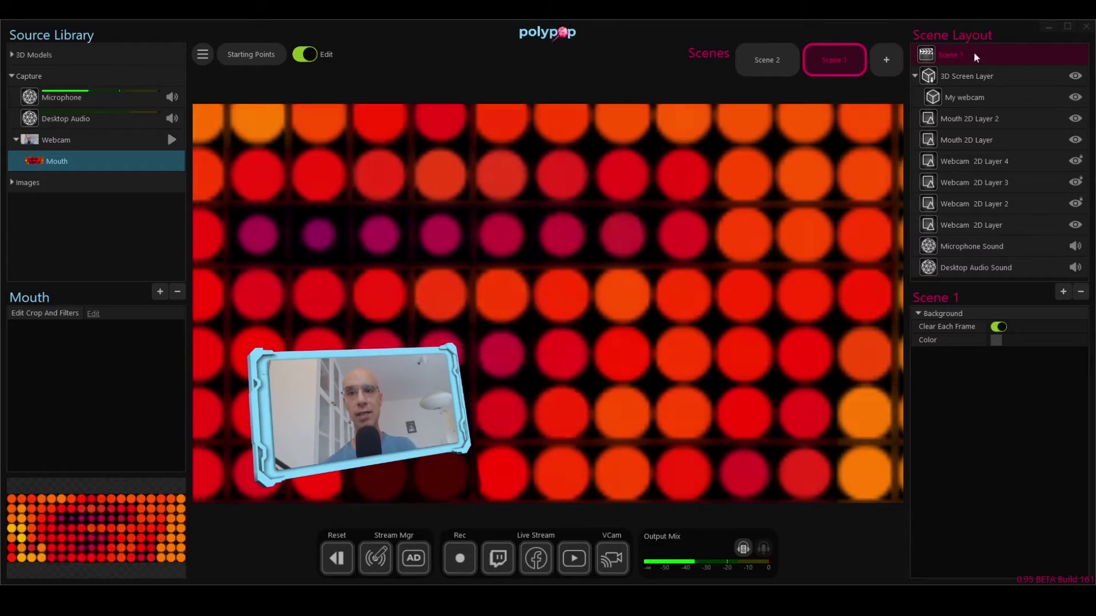
Step: Show the 3D Objects presets in the element picker and scroll down to the Box shapes
{"action": "left_click", "coordinate": [1063, 291]}
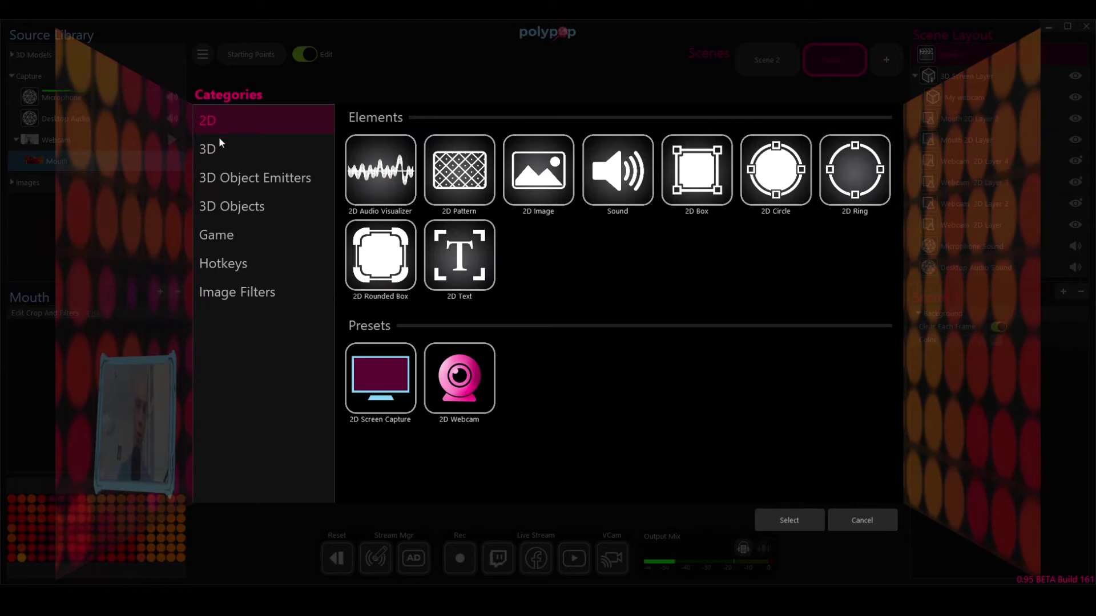
{"action": "left_click", "coordinate": [238, 211]}
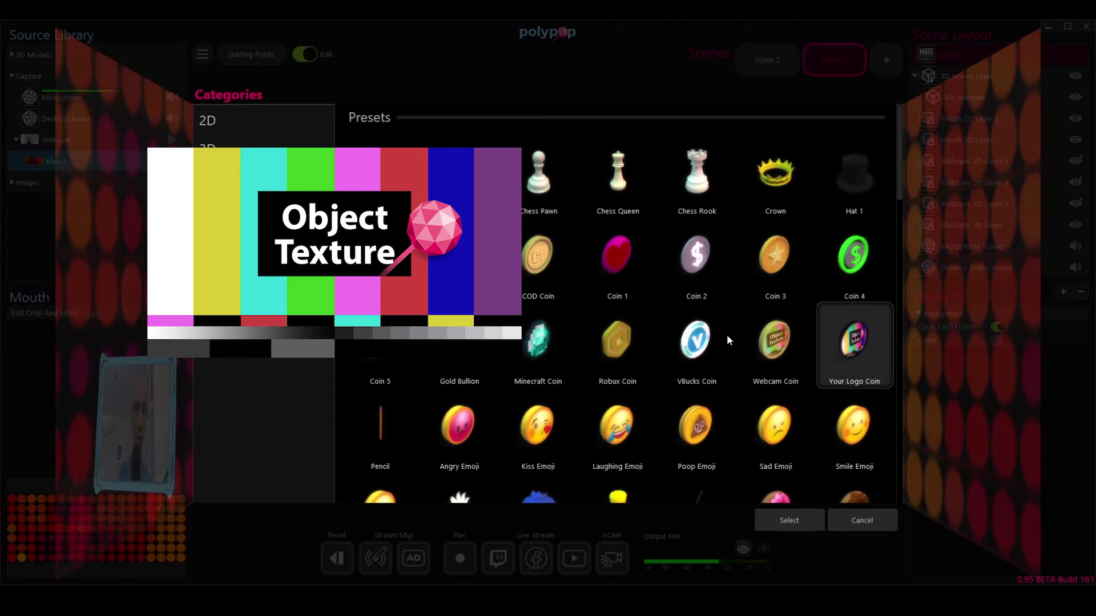
{"action": "scroll", "coordinate": [719, 335], "scroll_direction": "down", "scroll_amount": 1}
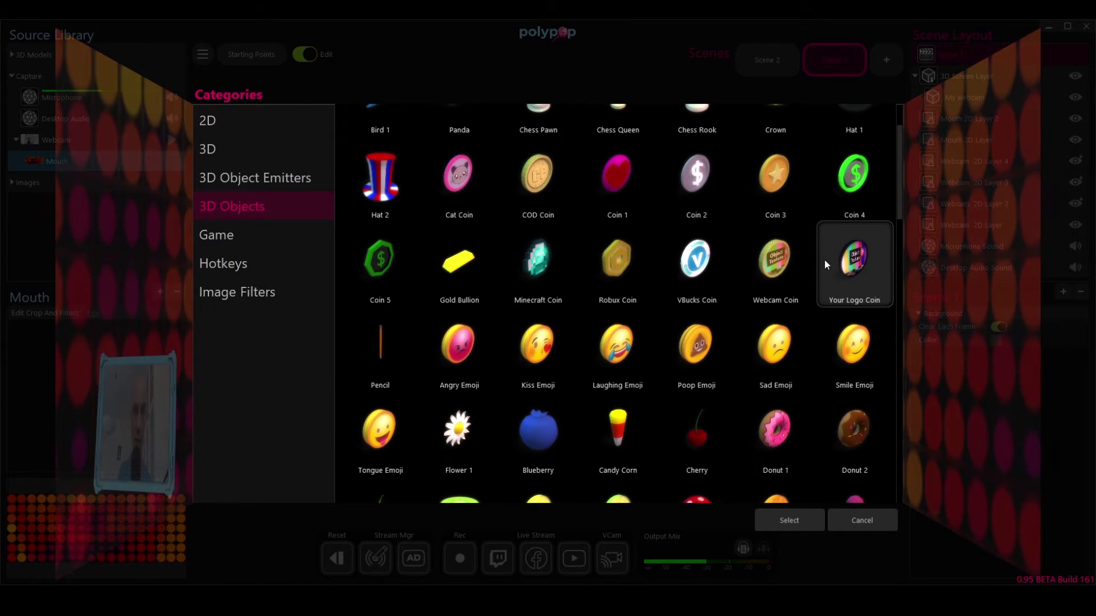
{"action": "scroll", "coordinate": [656, 302], "scroll_direction": "down", "scroll_amount": 4}
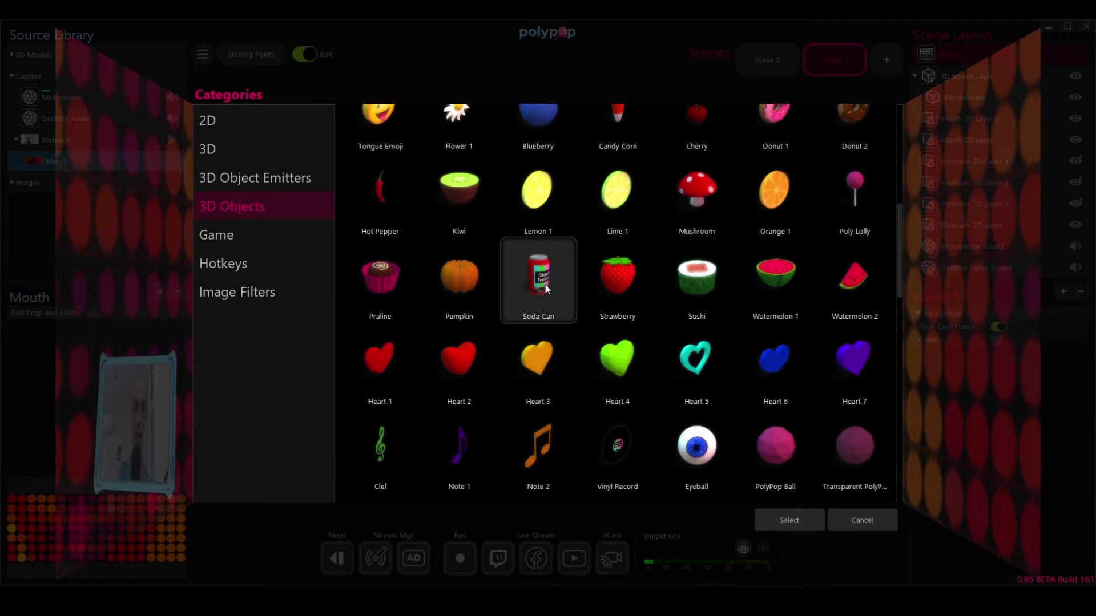
{"action": "scroll", "coordinate": [571, 321], "scroll_direction": "down", "scroll_amount": 4}
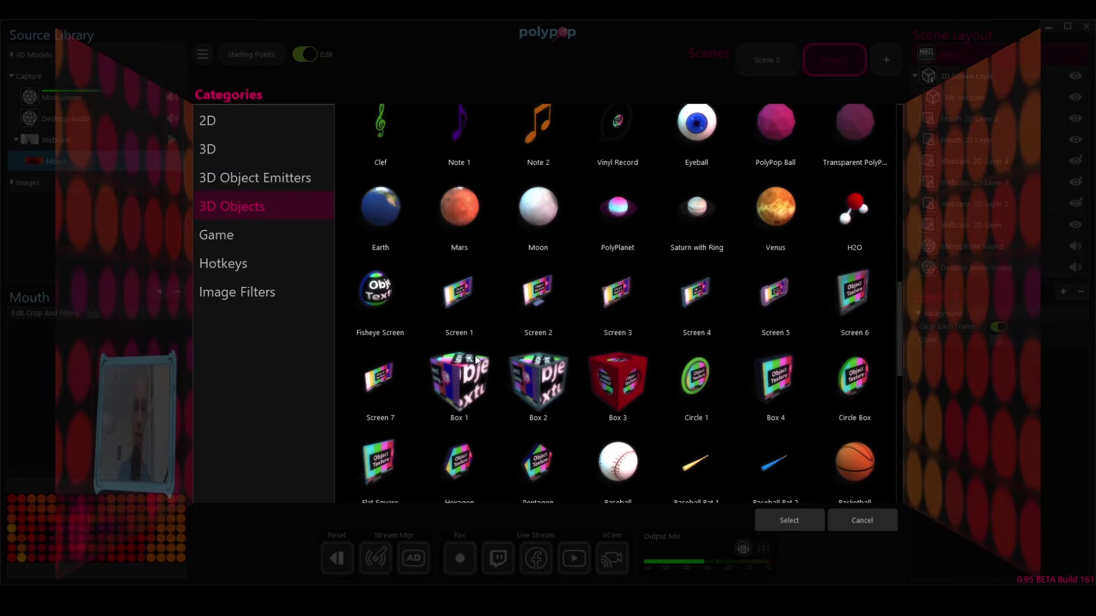
{"action": "scroll", "coordinate": [666, 302], "scroll_direction": "down", "scroll_amount": 3}
{"action": "scroll", "coordinate": [666, 303], "scroll_direction": "up", "scroll_amount": 7}
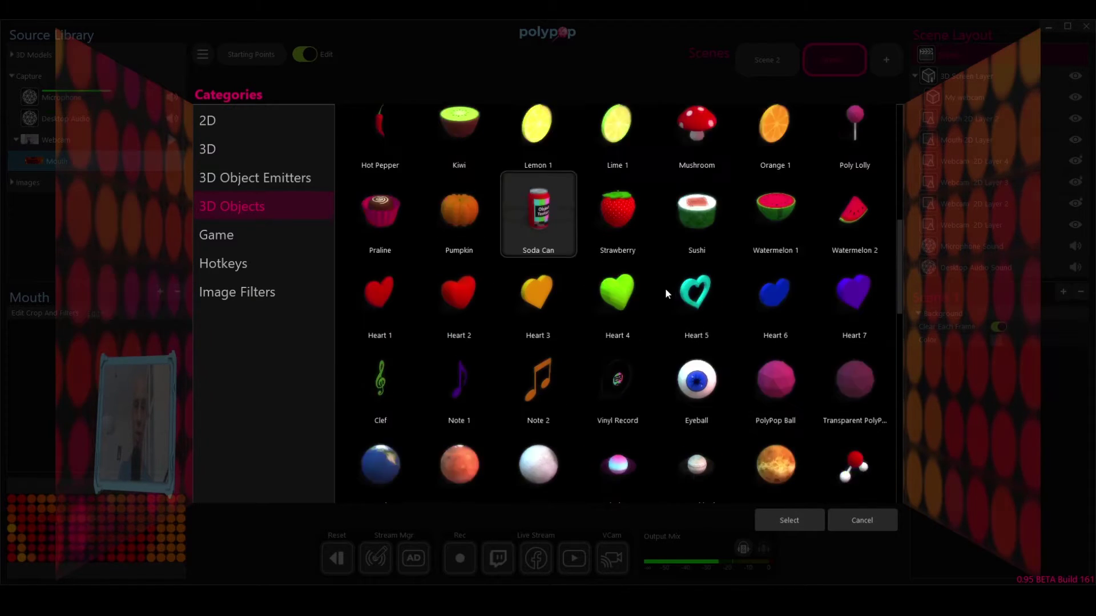
{"action": "scroll", "coordinate": [665, 289], "scroll_direction": "up", "scroll_amount": 4}
{"action": "scroll", "coordinate": [666, 286], "scroll_direction": "down", "scroll_amount": 7}
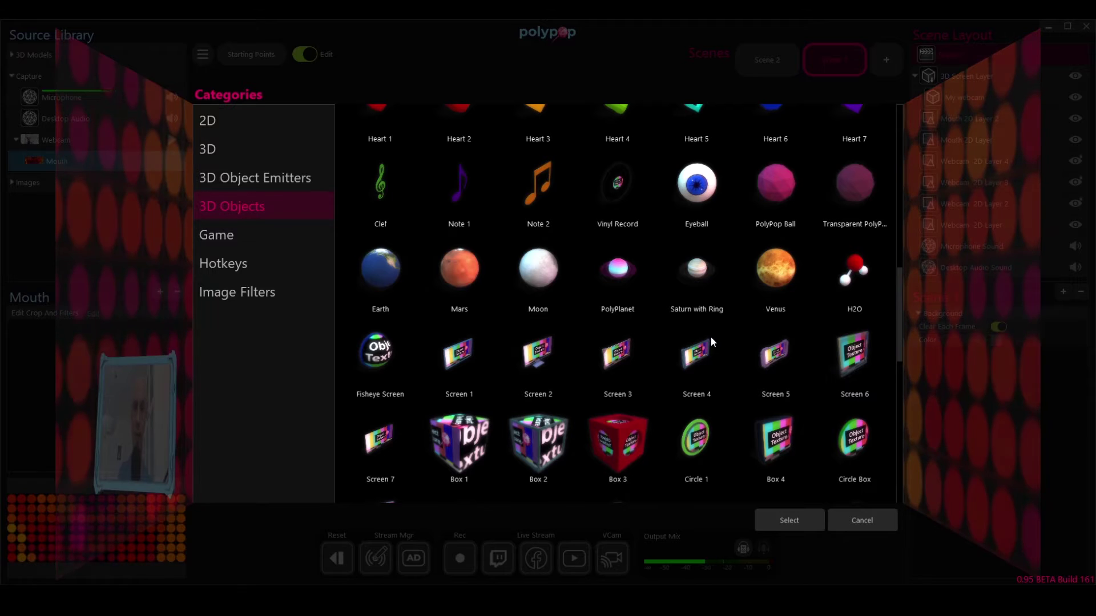
{"action": "scroll", "coordinate": [710, 337], "scroll_direction": "down", "scroll_amount": 1}
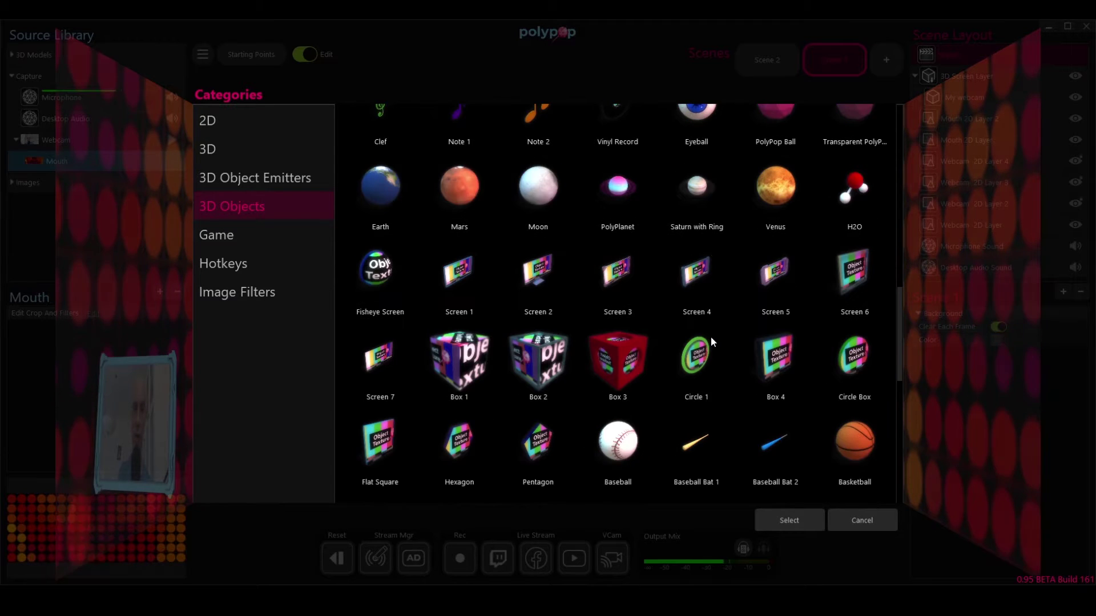
Step: Add the Box 2 cube, move it left, and give it a Physics mod with Float on
{"action": "double_click", "coordinate": [545, 358]}
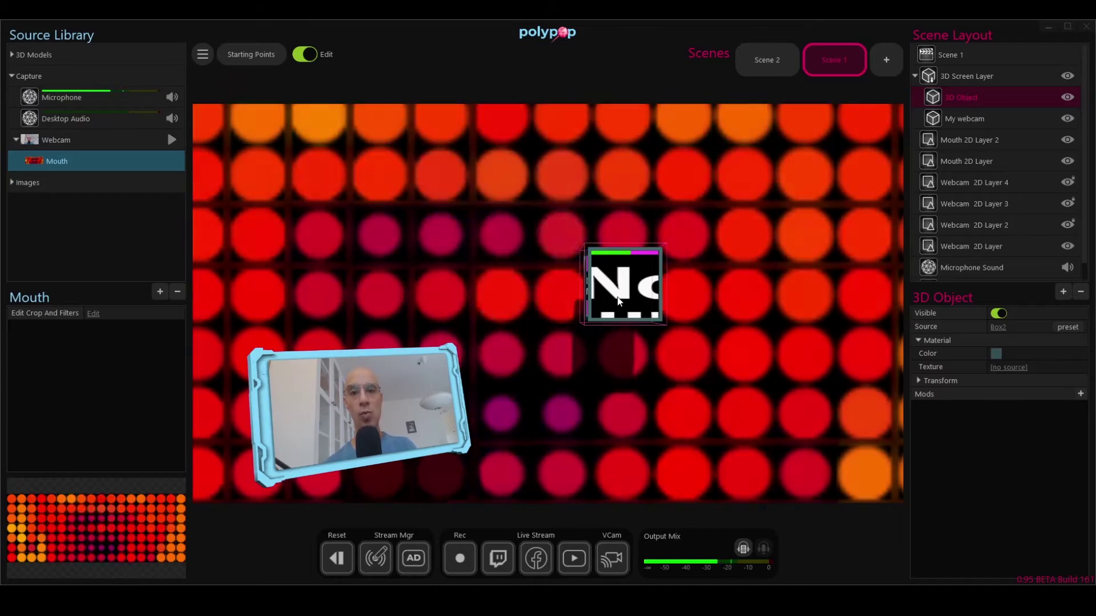
{"action": "left_click_drag", "start_coordinate": [619, 302], "coordinate": [715, 272]}
{"action": "left_click", "coordinate": [1080, 394]}
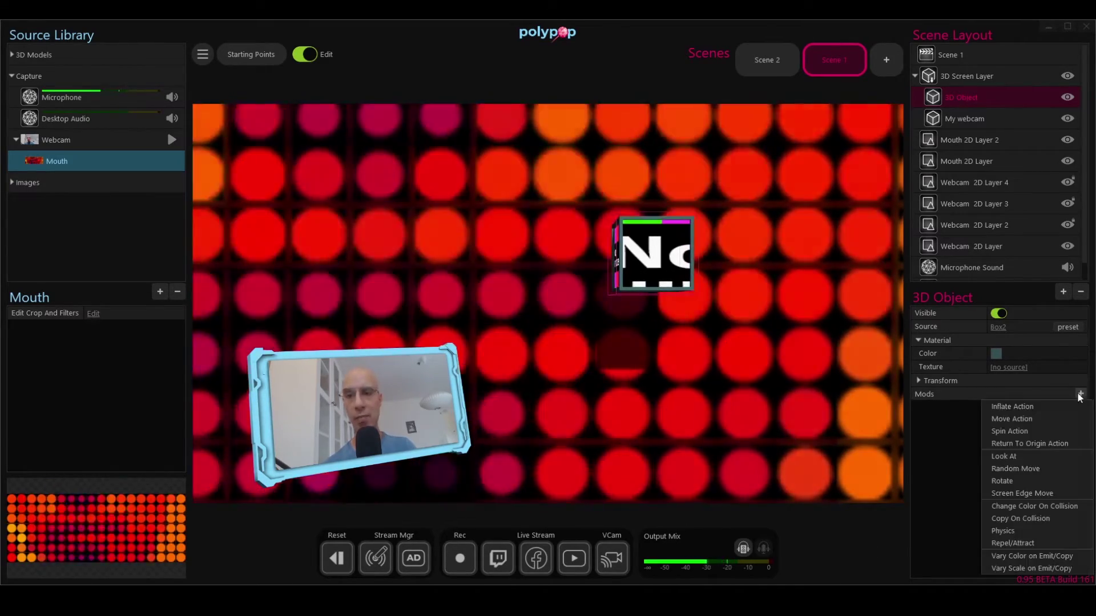
{"action": "left_click", "coordinate": [1054, 530]}
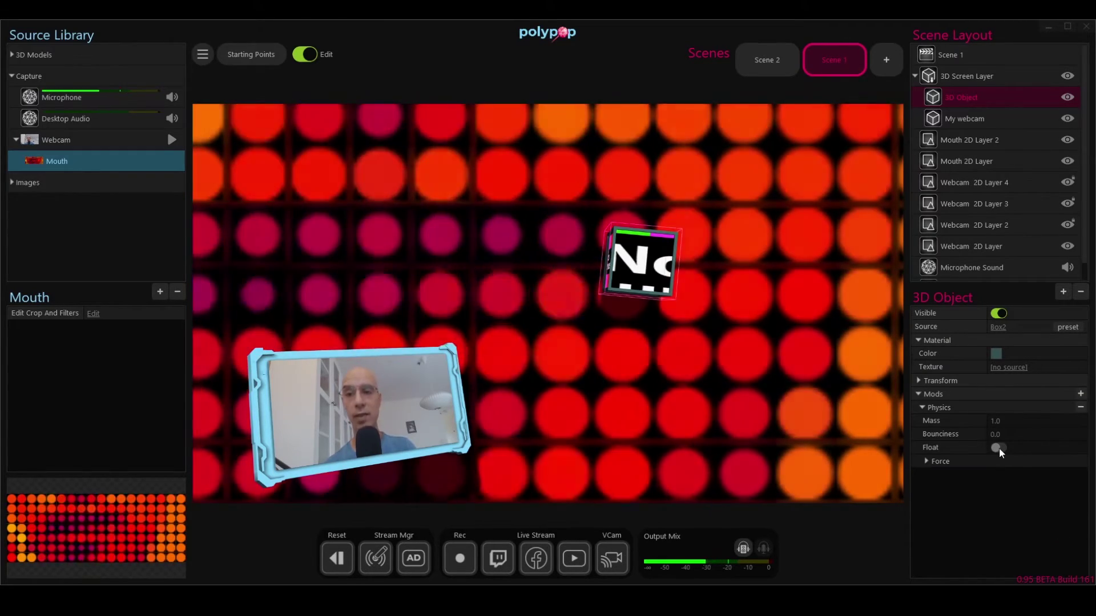
{"action": "left_click", "coordinate": [997, 448]}
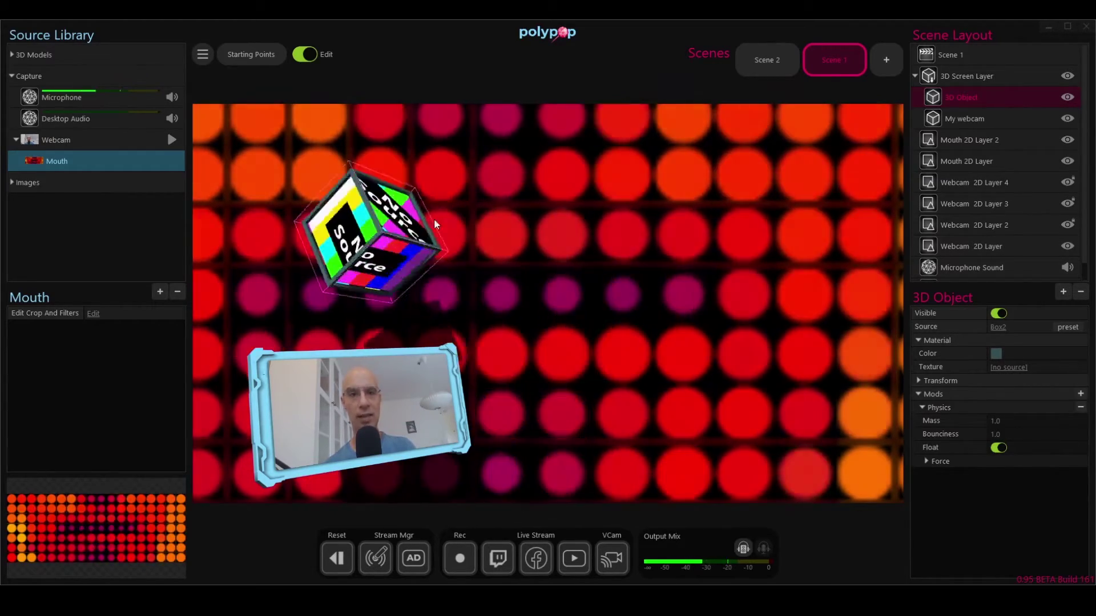
Step: Move the cube right and texture it with the webcam feed, then with the Mouth dot grid
{"action": "left_click_drag", "start_coordinate": [427, 225], "coordinate": [810, 407]}
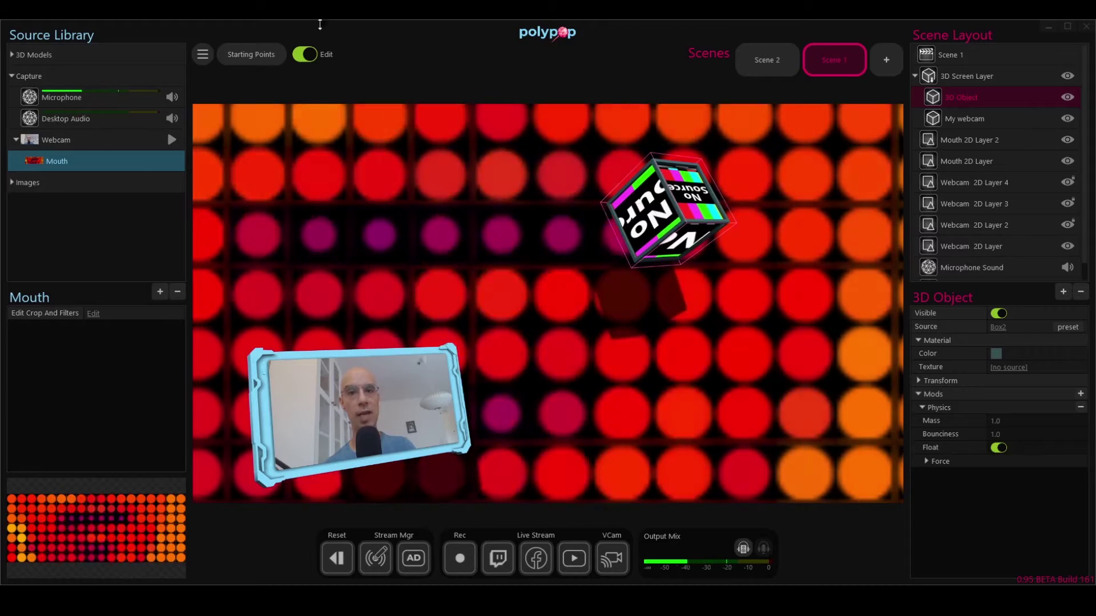
{"action": "left_click_drag", "start_coordinate": [34, 143], "coordinate": [652, 212]}
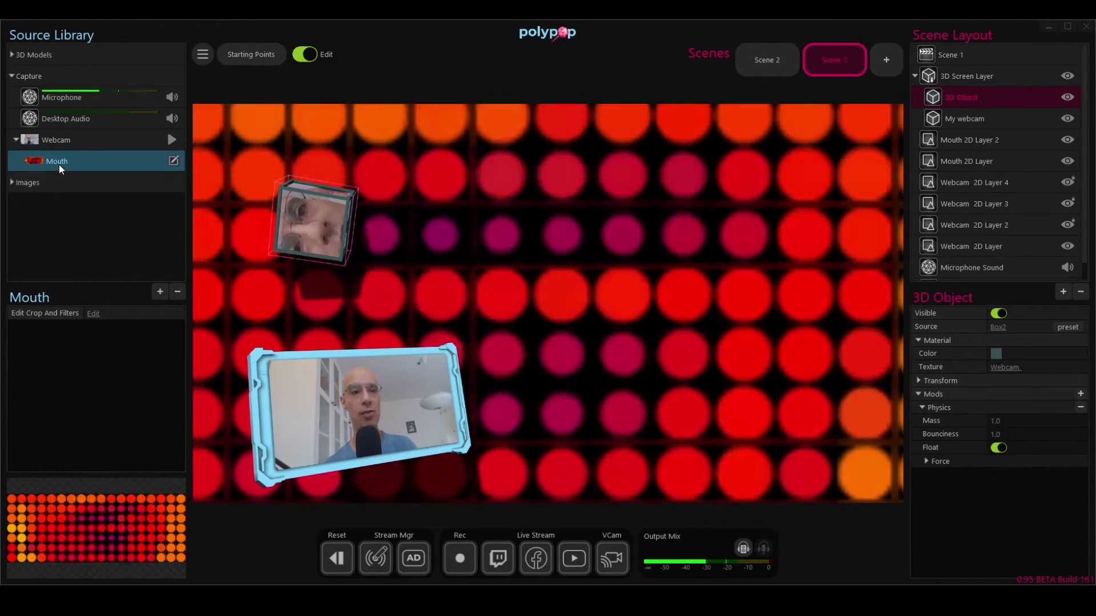
{"action": "left_click_drag", "start_coordinate": [59, 163], "coordinate": [878, 323]}
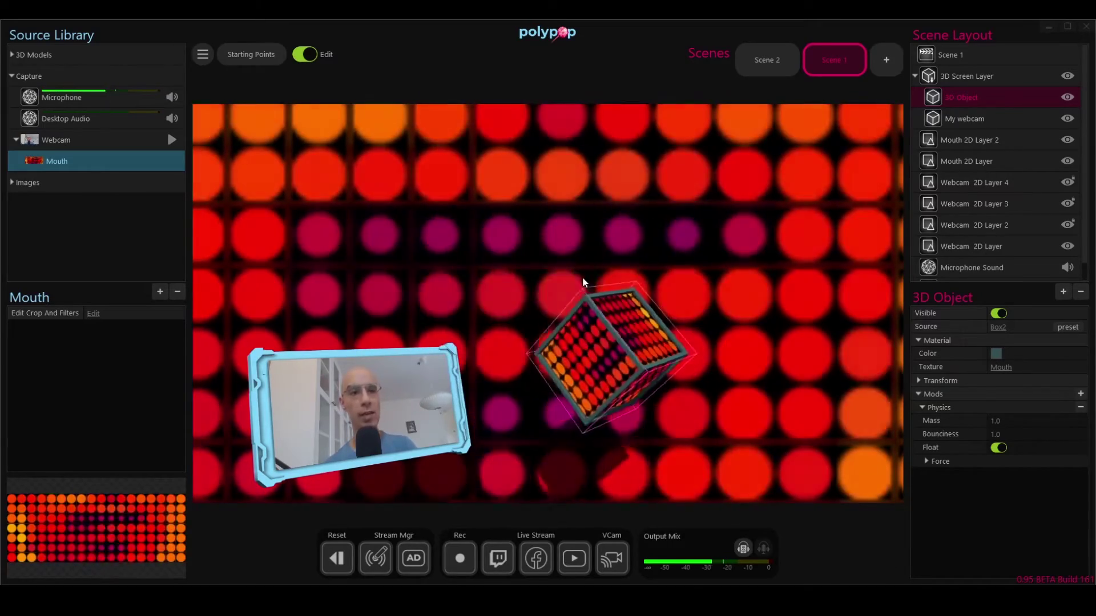
{"action": "mouse_move", "coordinate": [157, 143]}
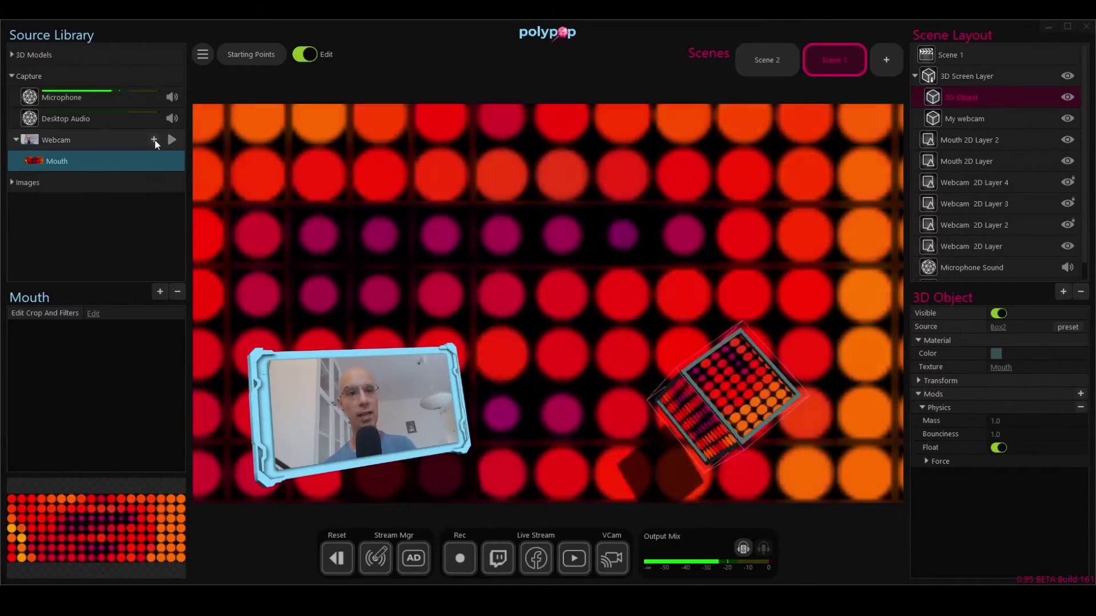
Step: Create a Crop and Filter webcam source with a Gradient Map, changing Color2 to cyan and recolouring Color3
{"action": "left_click", "coordinate": [154, 140]}
{"action": "left_click", "coordinate": [214, 154]}
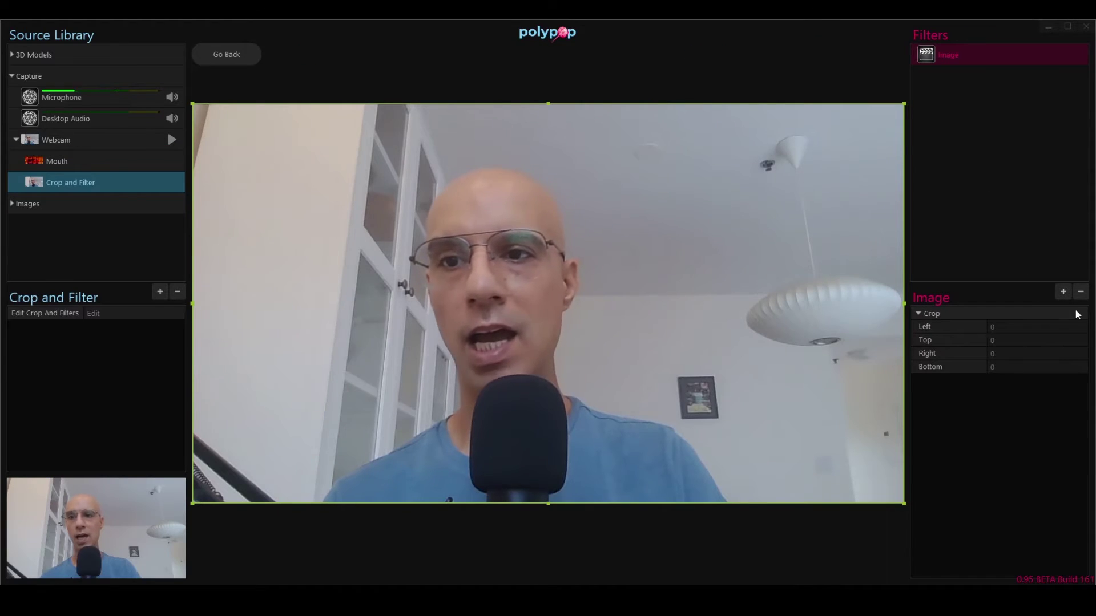
{"action": "left_click", "coordinate": [1063, 291]}
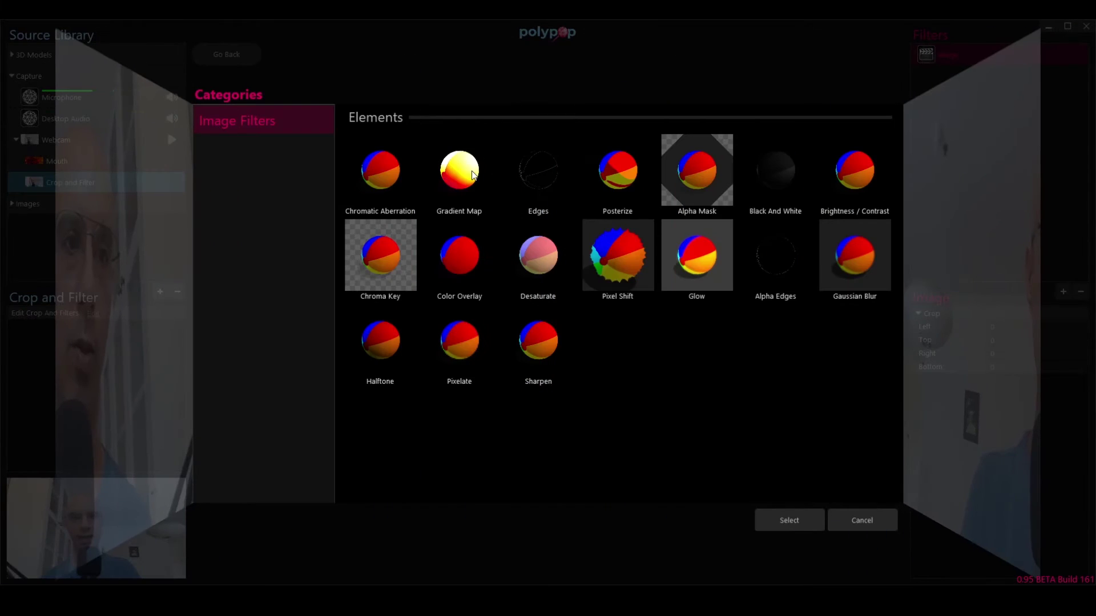
{"action": "double_click", "coordinate": [468, 174]}
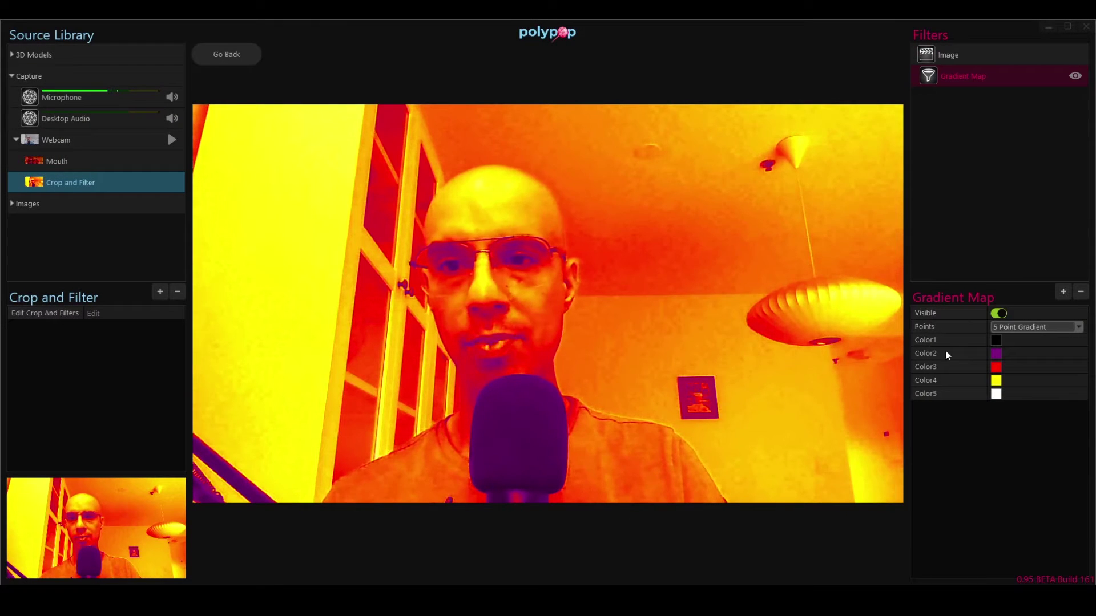
{"action": "left_click", "coordinate": [996, 354]}
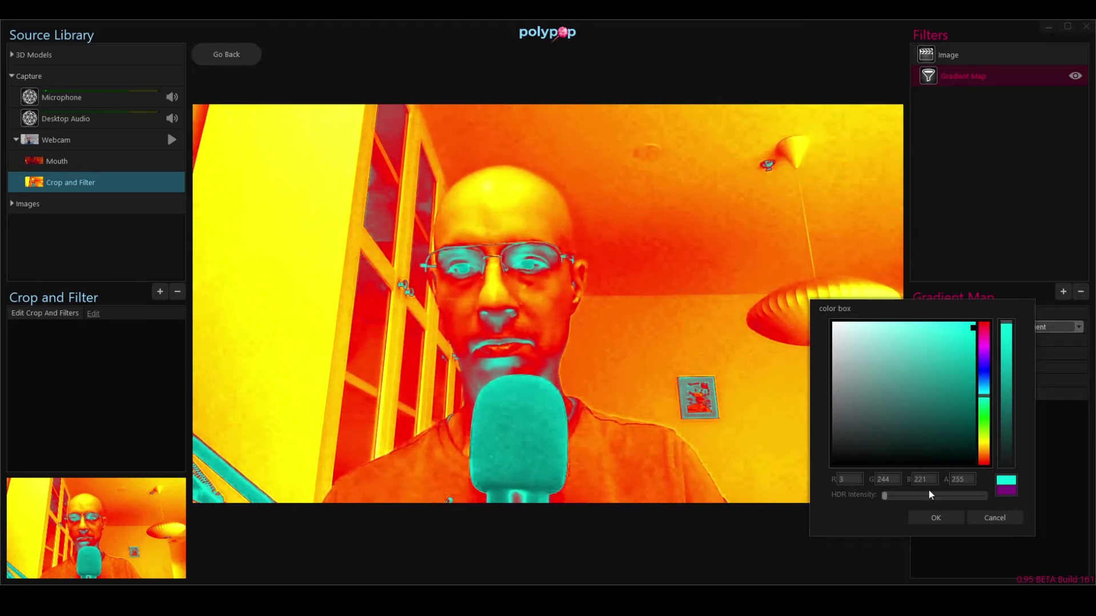
{"action": "left_click", "coordinate": [936, 517]}
{"action": "left_click", "coordinate": [996, 367]}
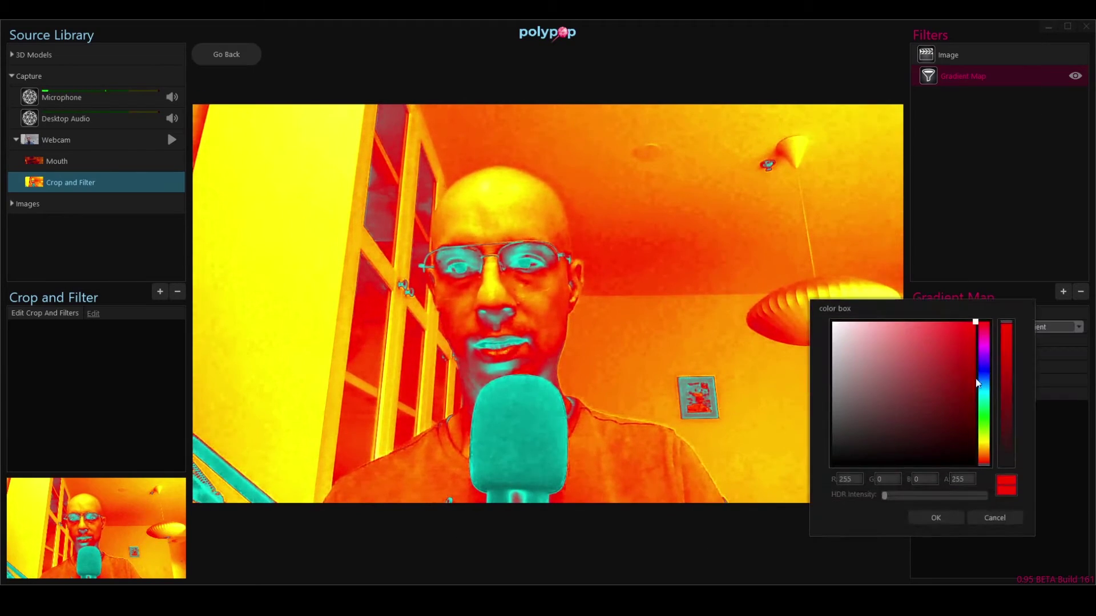
{"action": "left_click", "coordinate": [937, 518]}
Step: Add a Glow filter to the filtered webcam and select the base image's crop settings
{"action": "left_click", "coordinate": [1063, 292]}
{"action": "double_click", "coordinate": [697, 250]}
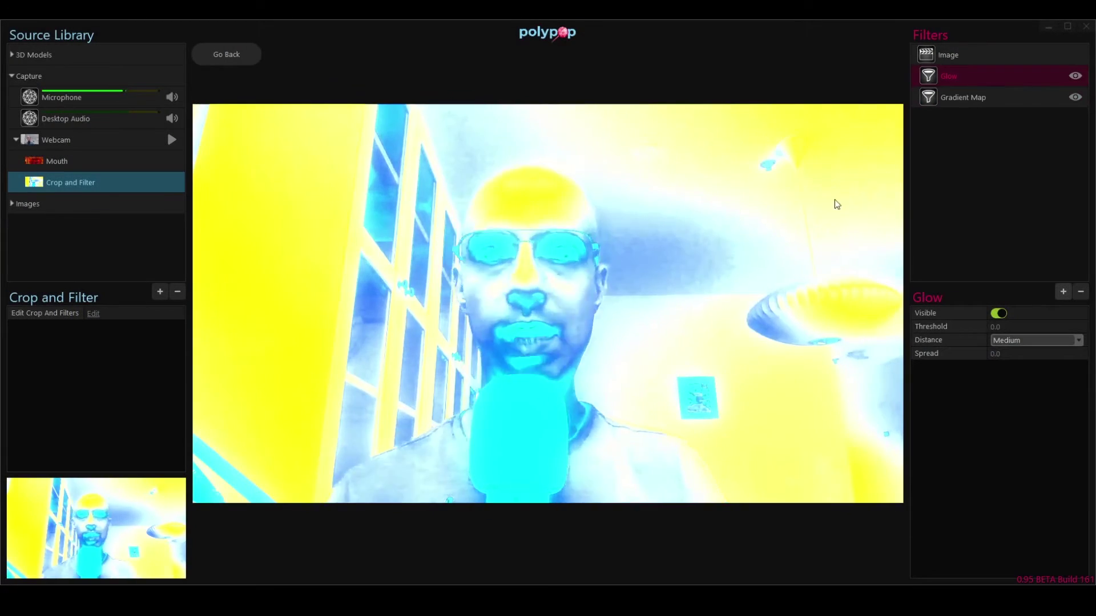
{"action": "left_click", "coordinate": [174, 181]}
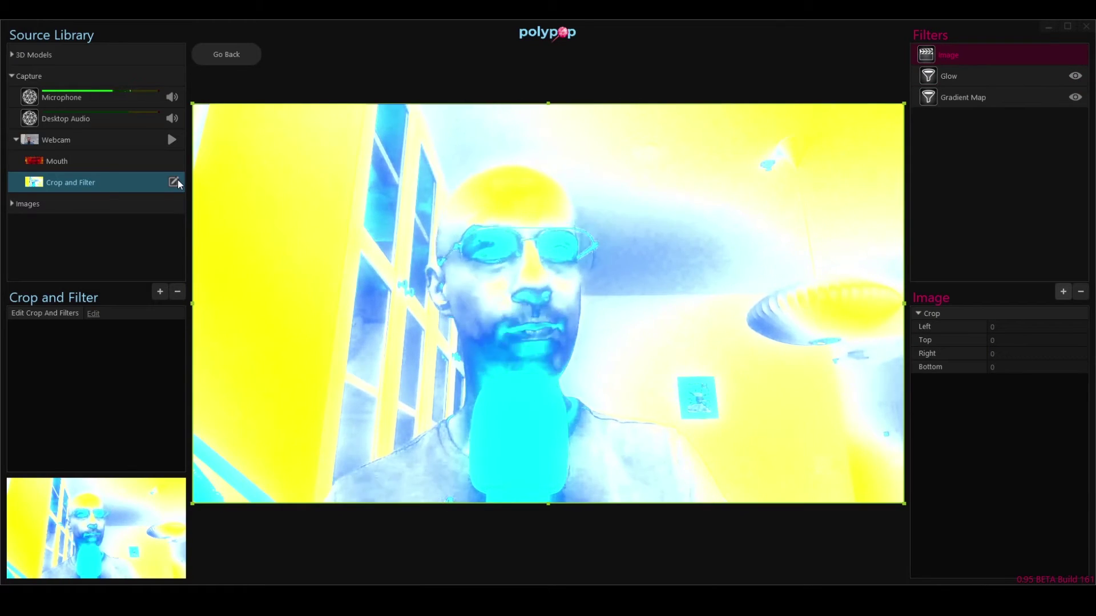
Step: Texture the floating cube with the Crop and Filter webcam source, then open Scene 1's element catalogue
{"action": "left_click", "coordinate": [241, 50]}
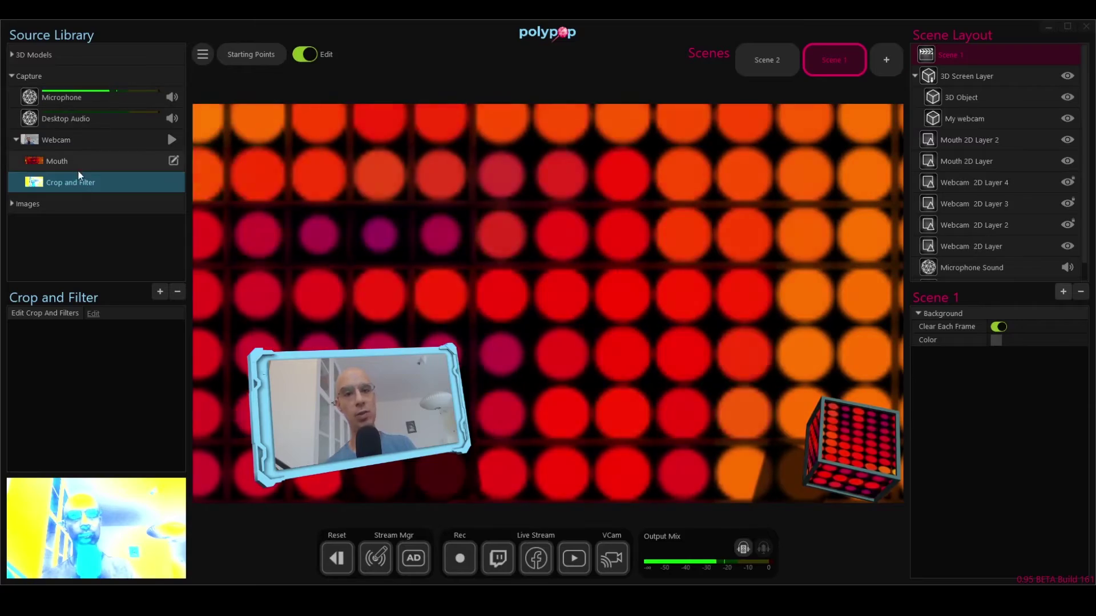
{"action": "left_click_drag", "start_coordinate": [33, 183], "coordinate": [845, 459]}
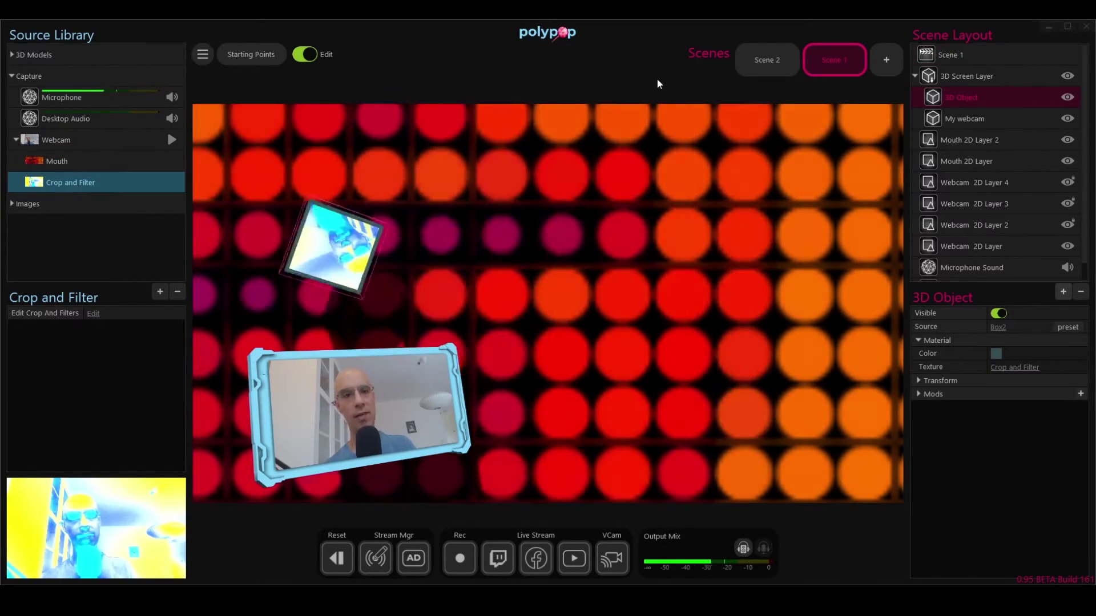
{"action": "left_click", "coordinate": [738, 119]}
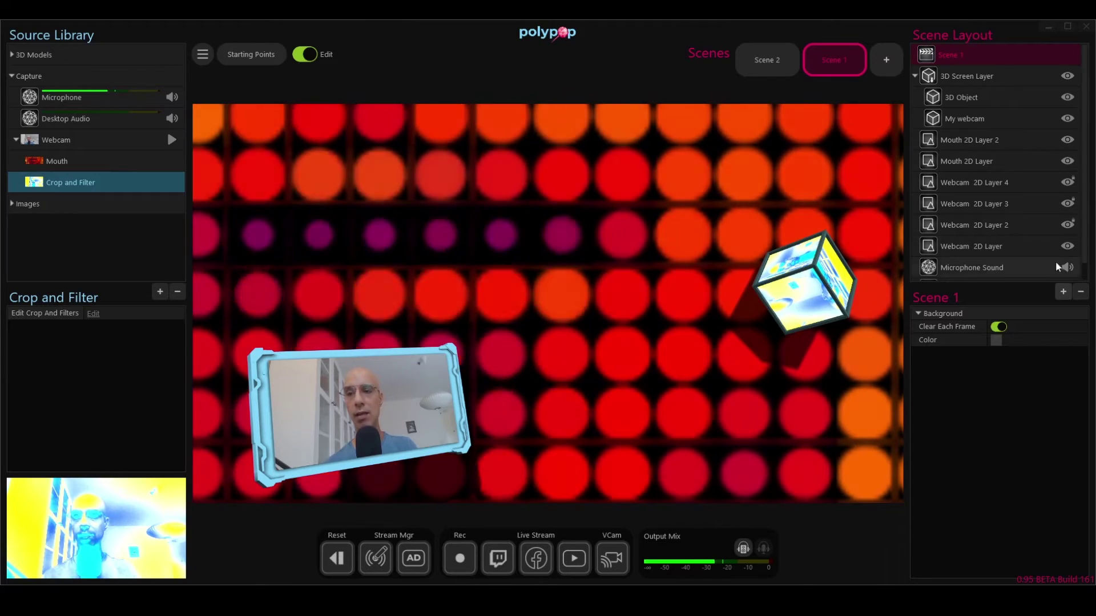
{"action": "left_click", "coordinate": [1063, 291]}
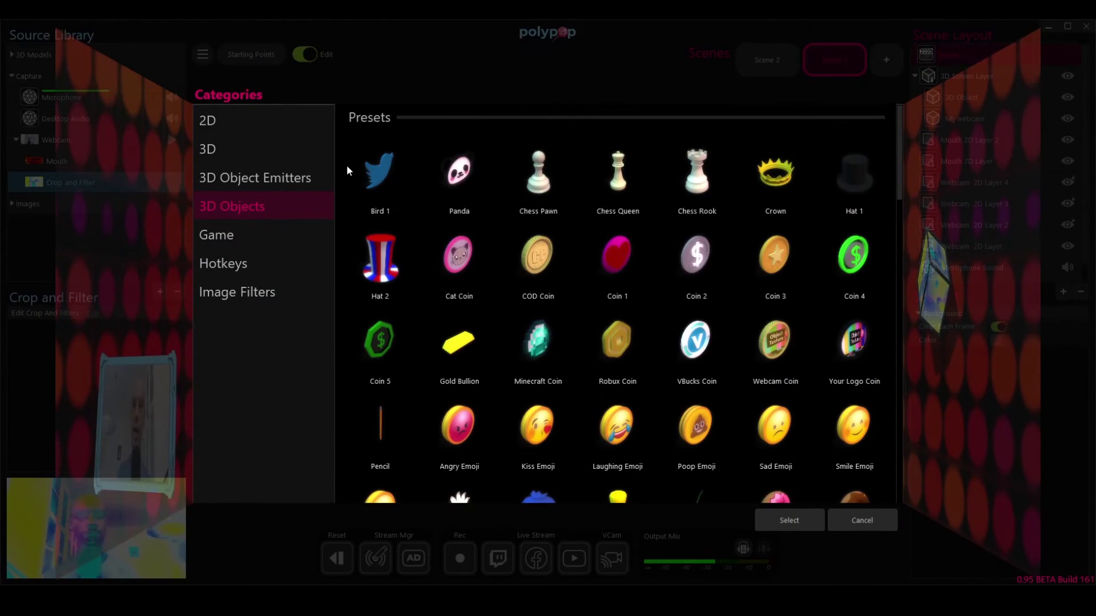
Step: Add the 3D Rotating Faces preset, an 11-by-6 grid of TongueEmoji faces
{"action": "left_click", "coordinate": [257, 150]}
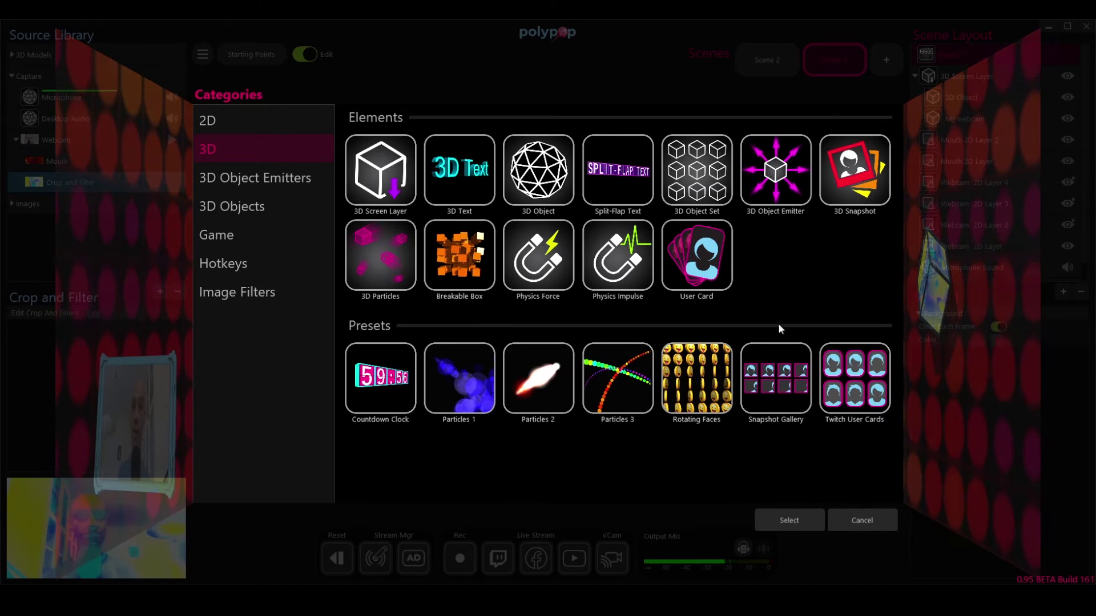
{"action": "double_click", "coordinate": [710, 380]}
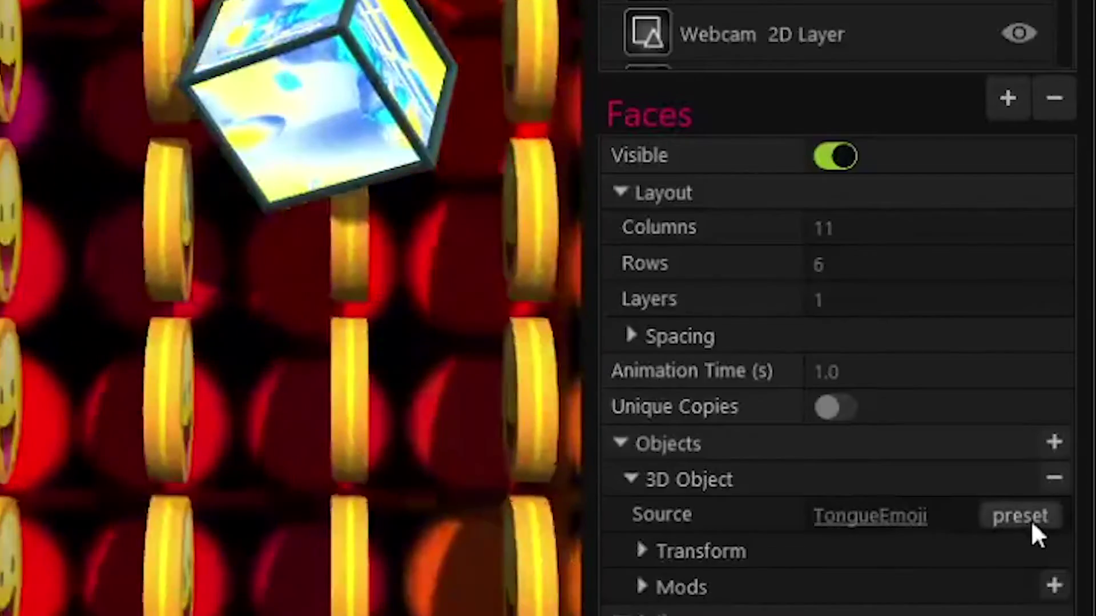
Step: Switch the Faces object to Circle Box, textured with the Crop and Filter webcam
{"action": "left_click", "coordinate": [1031, 519]}
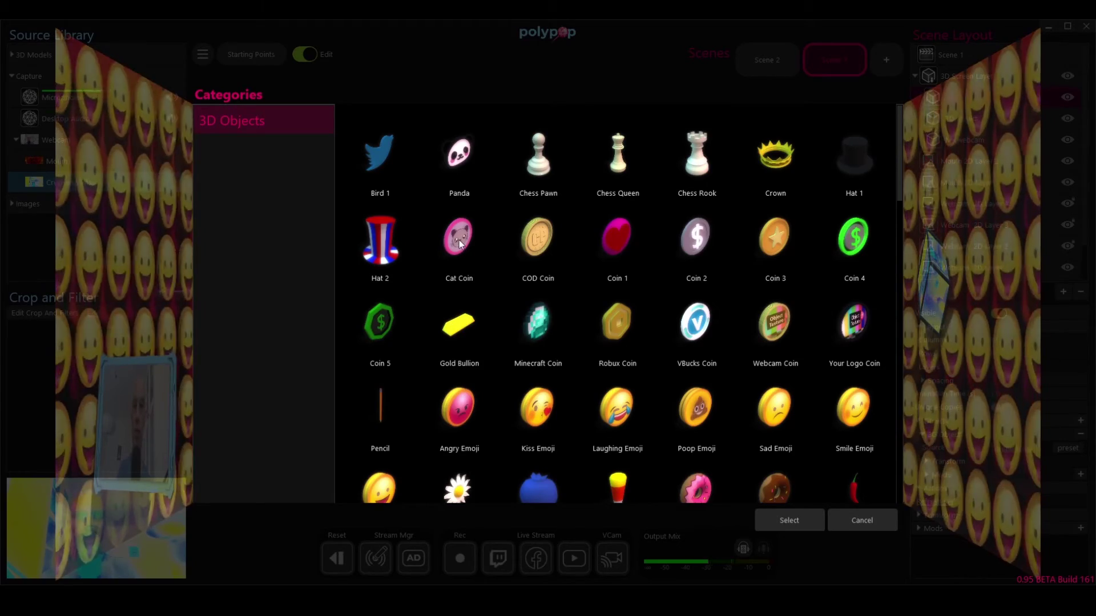
{"action": "key", "text": "Escape"}
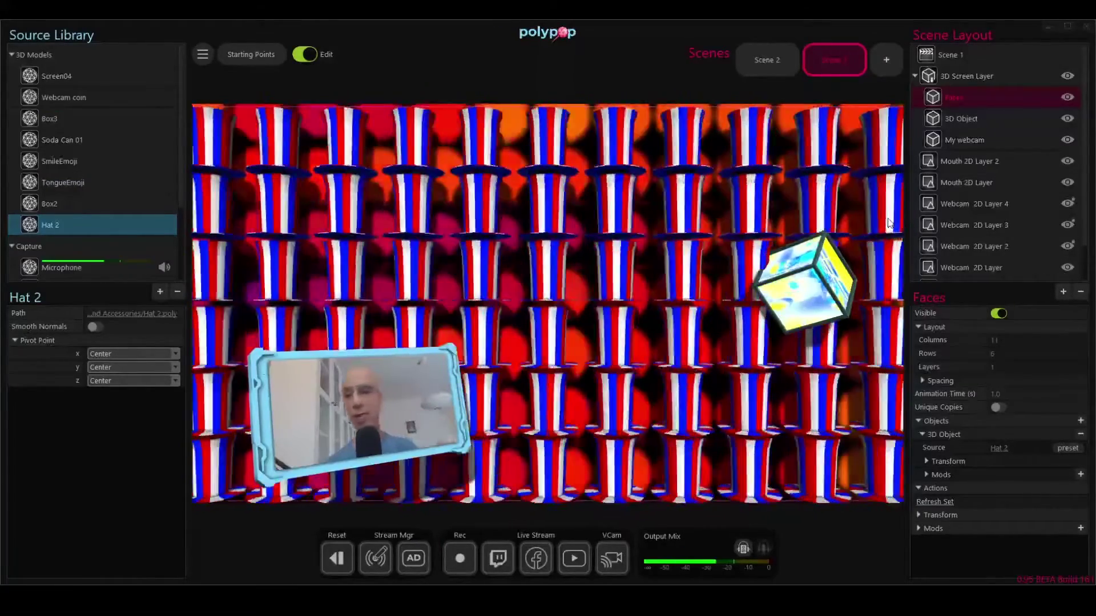
{"action": "left_click", "coordinate": [1061, 449]}
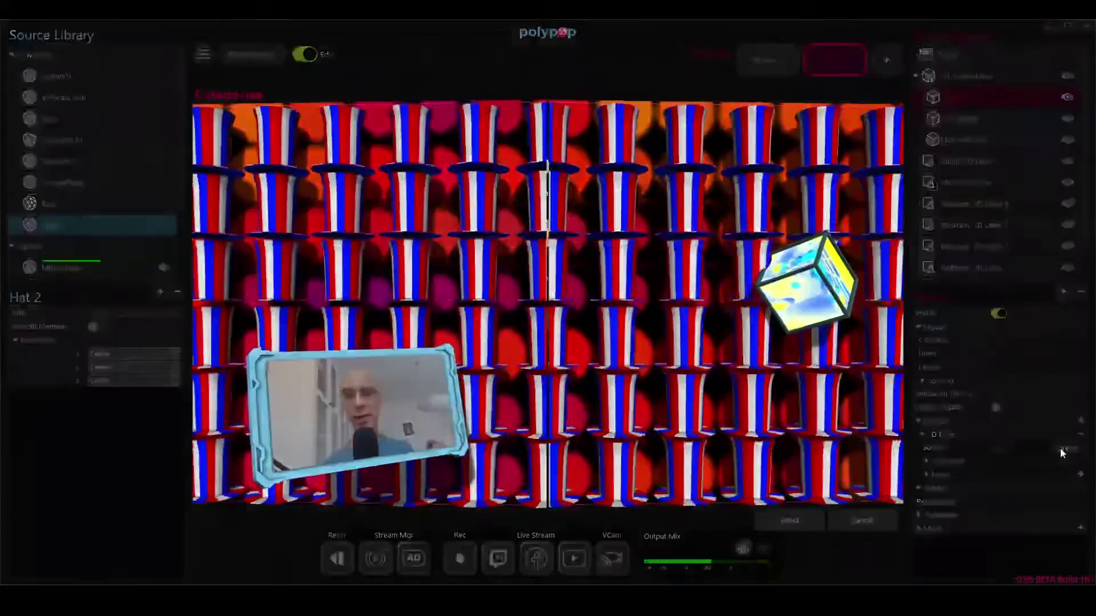
{"action": "scroll", "coordinate": [752, 355], "scroll_direction": "down", "scroll_amount": 6}
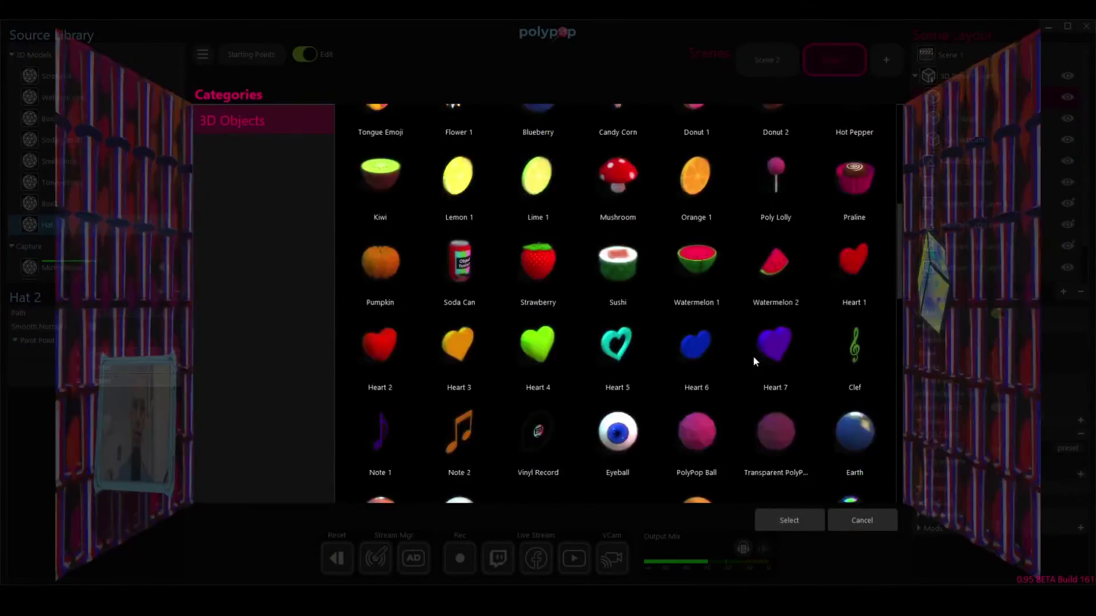
{"action": "scroll", "coordinate": [753, 355], "scroll_direction": "down", "scroll_amount": 5}
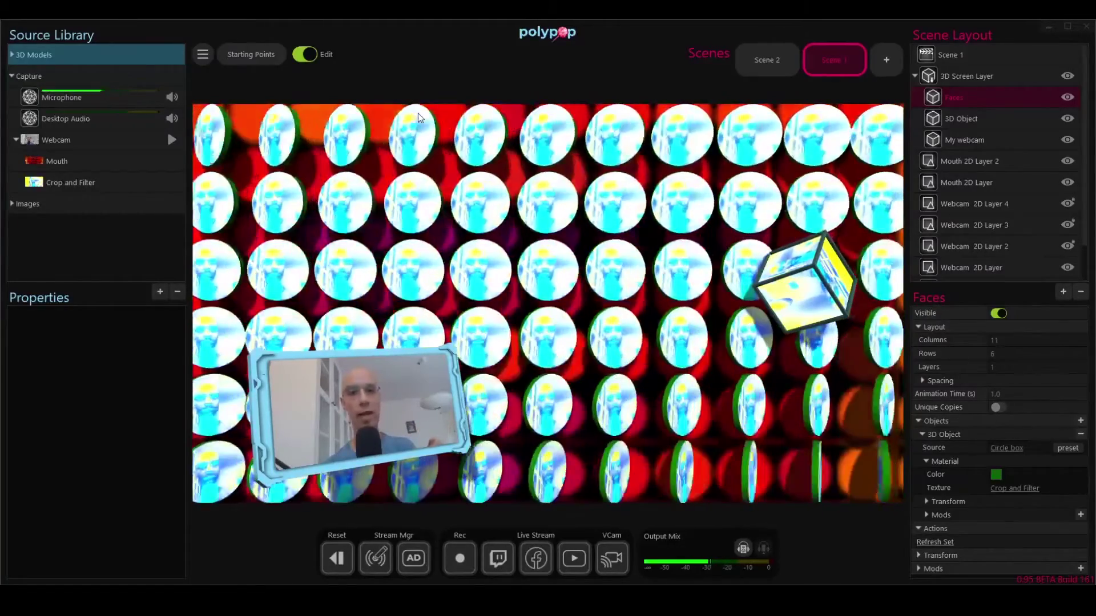
Step: Change the Faces circle boxes' material colour from green to blue
{"action": "left_click", "coordinate": [996, 474]}
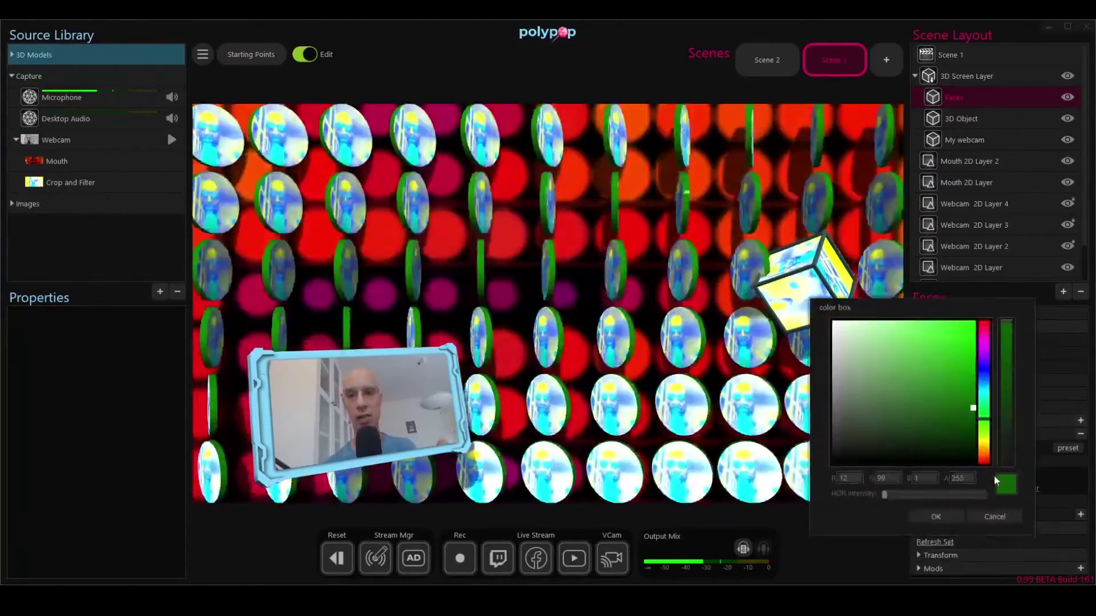
{"action": "left_click", "coordinate": [984, 381]}
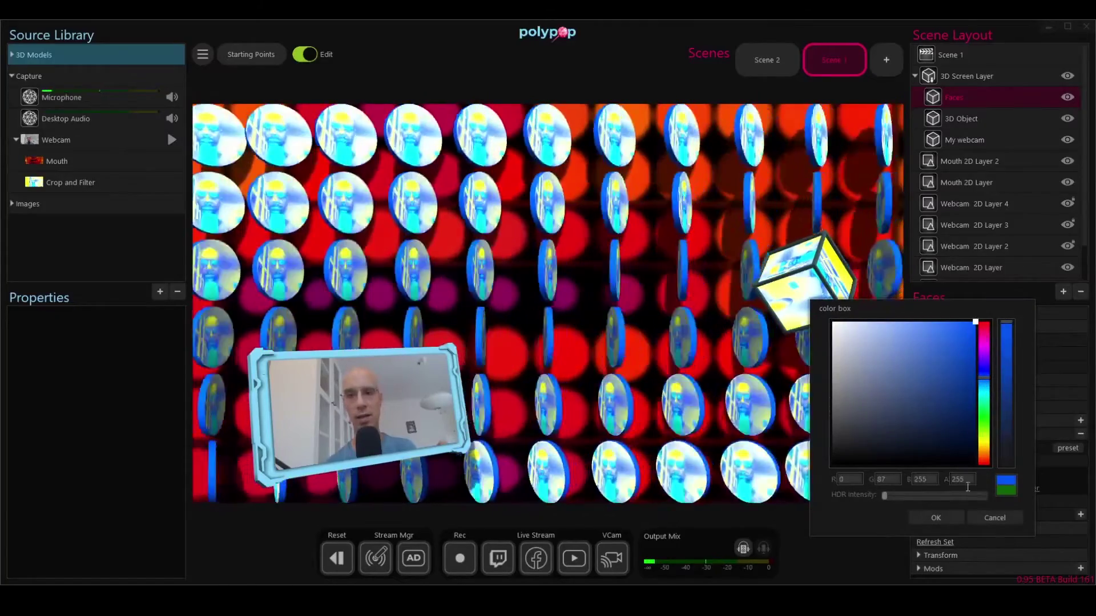
{"action": "left_click", "coordinate": [936, 518]}
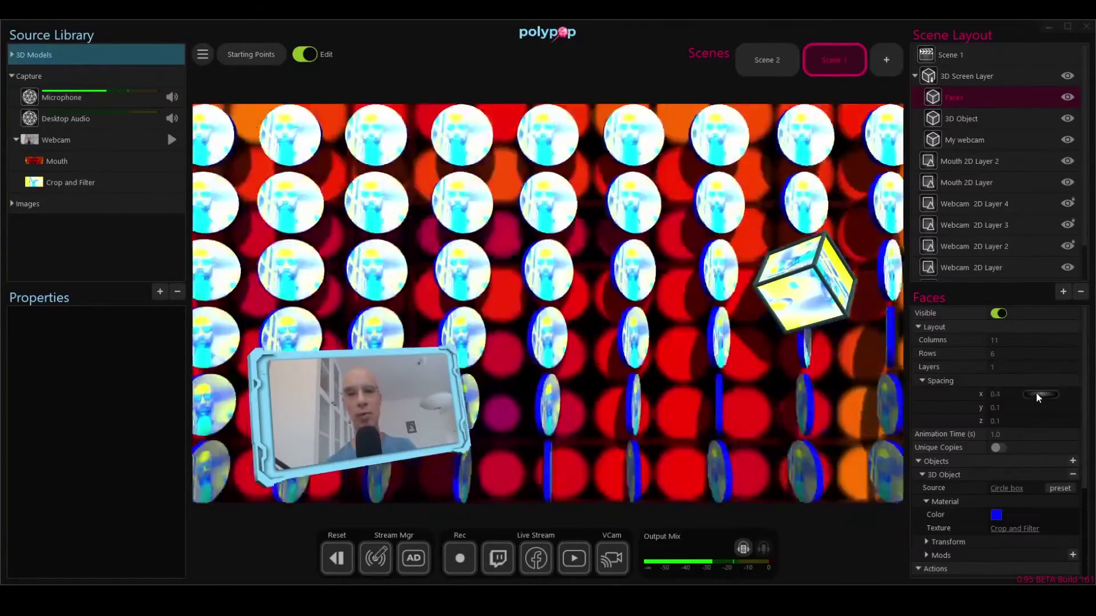
{"action": "left_click", "coordinate": [1021, 493]}
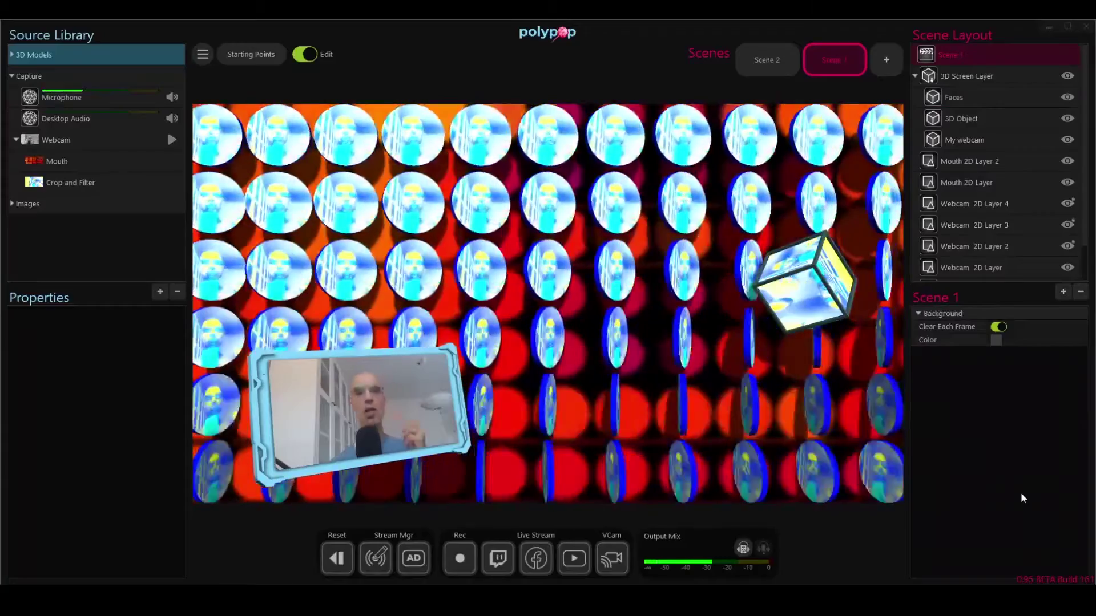